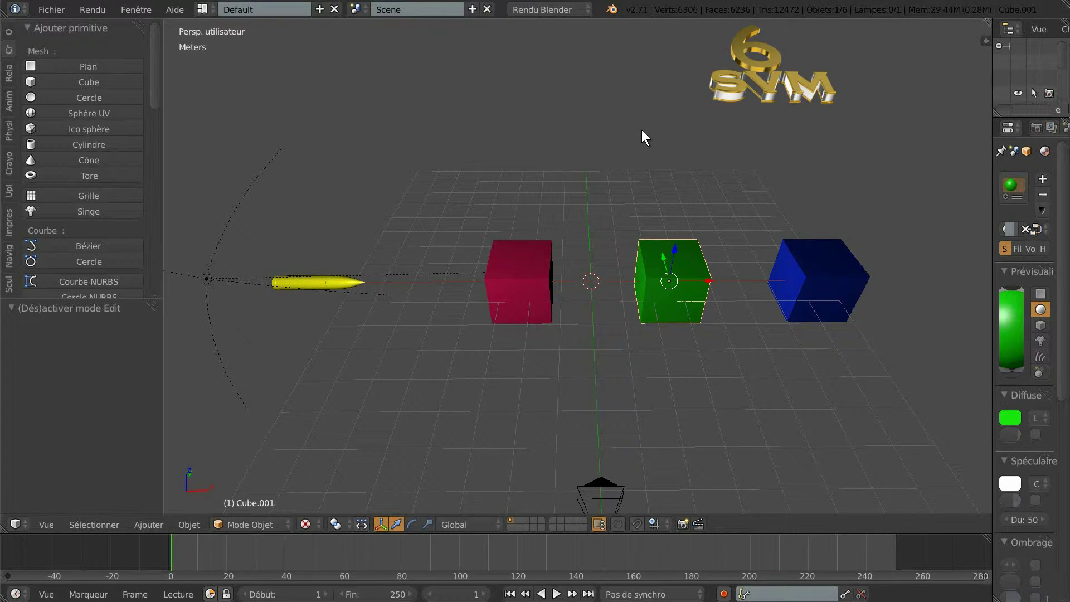
- Examine the scene's yellow bullet and the red, green and blue cubes from several angles and distances
{"action": "middle_click_drag", "start_coordinate": [630, 175], "coordinate": [629, 165]}
{"action": "scroll", "coordinate": [630, 165], "scroll_direction": "down", "scroll_amount": 3}
{"action": "scroll", "coordinate": [613, 189], "scroll_direction": "up", "scroll_amount": 5}
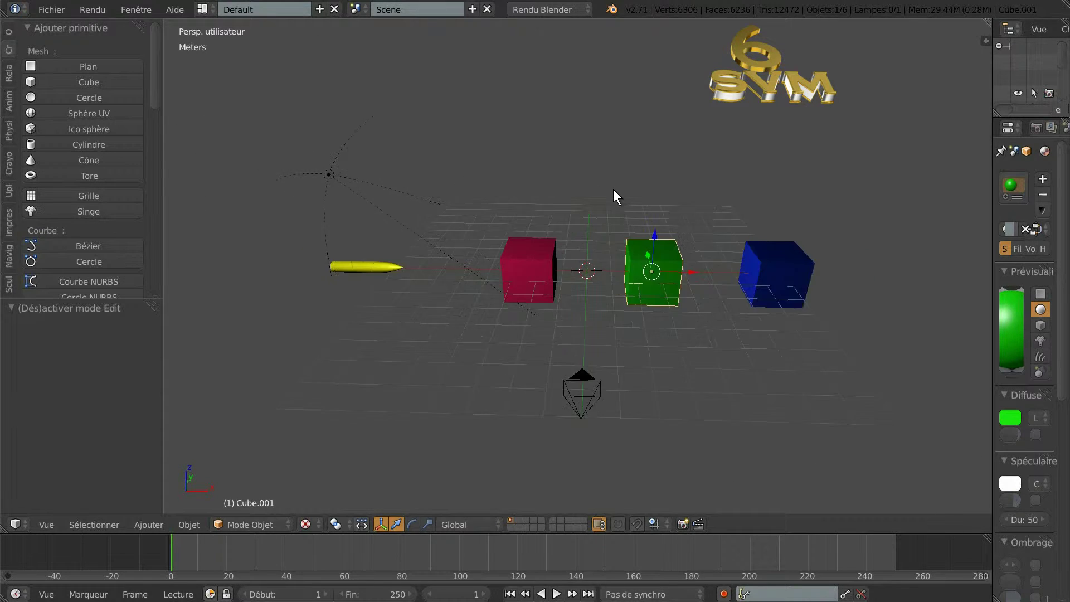
{"action": "scroll", "coordinate": [612, 189], "scroll_direction": "down", "scroll_amount": 2}
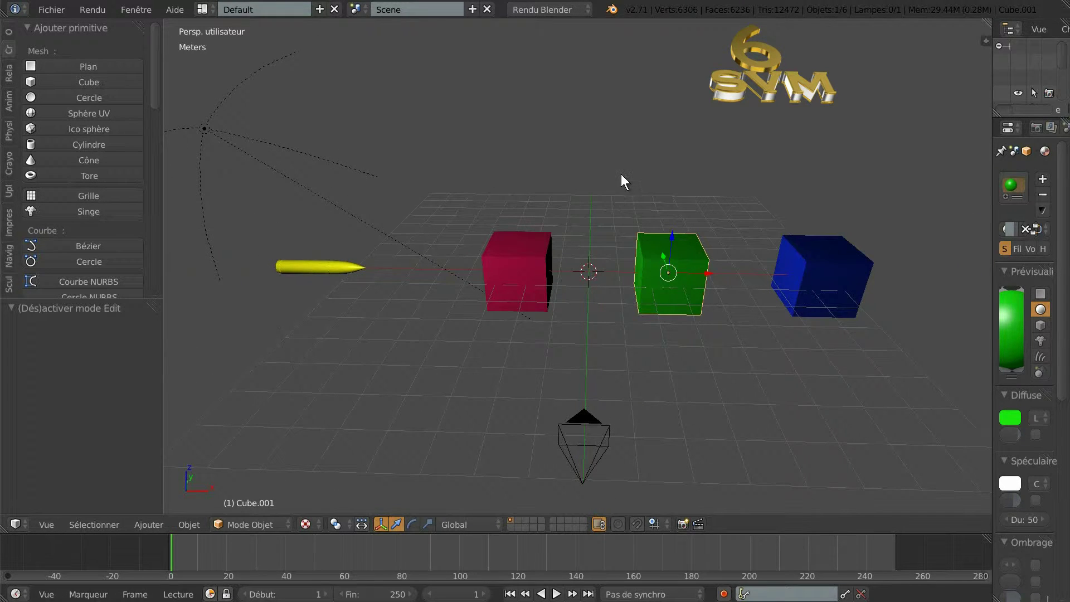
{"action": "scroll", "coordinate": [663, 179], "scroll_direction": "up", "scroll_amount": 1}
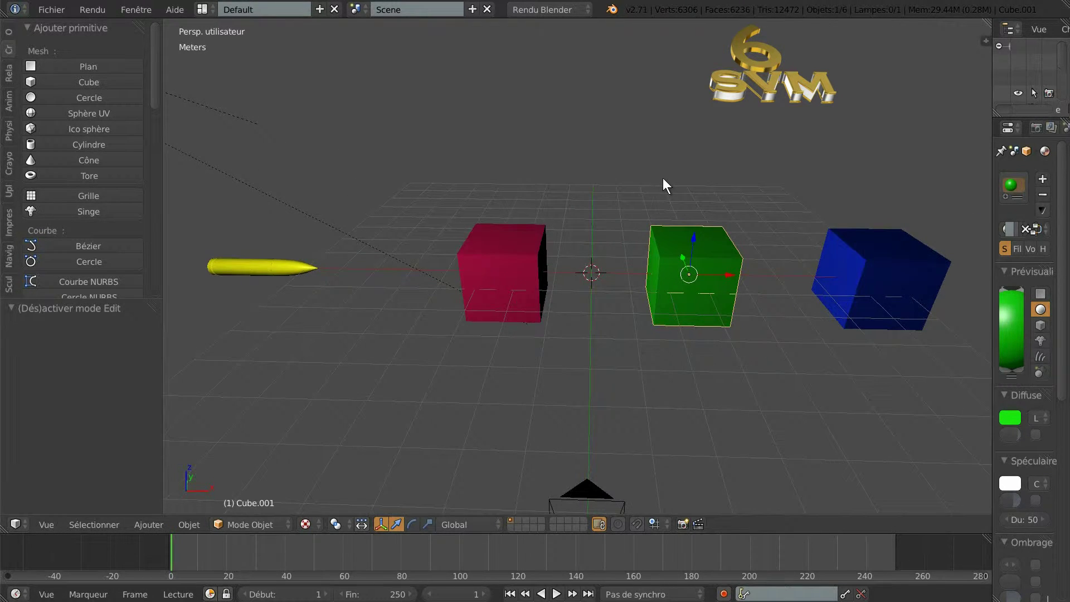
{"action": "scroll", "coordinate": [663, 179], "scroll_direction": "down", "scroll_amount": 3}
{"action": "scroll", "coordinate": [663, 178], "scroll_direction": "up", "scroll_amount": 2}
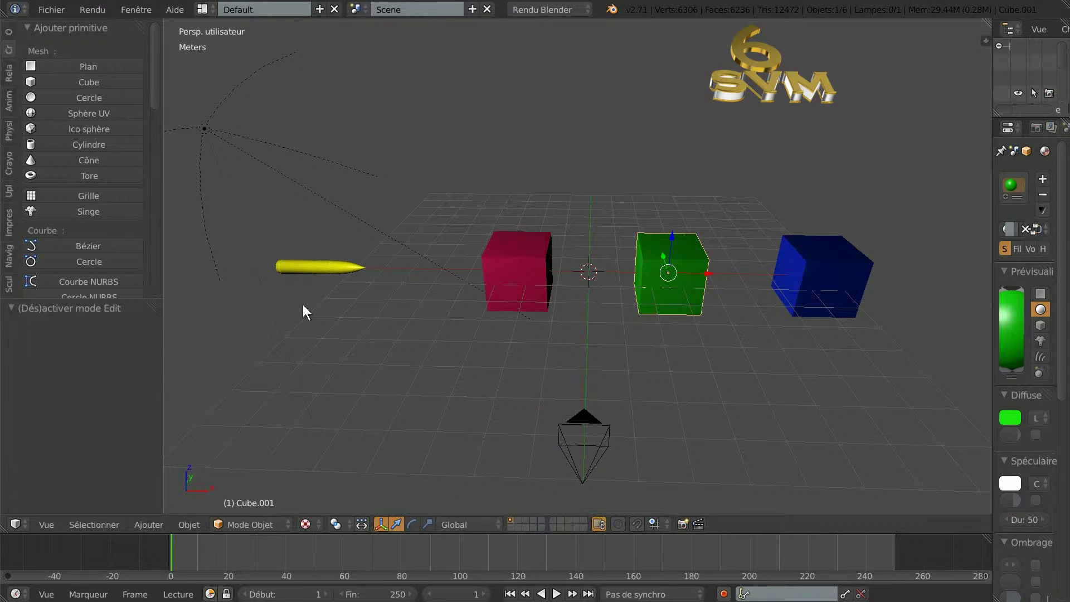
{"action": "middle_click_drag", "start_coordinate": [346, 327], "coordinate": [349, 363]}
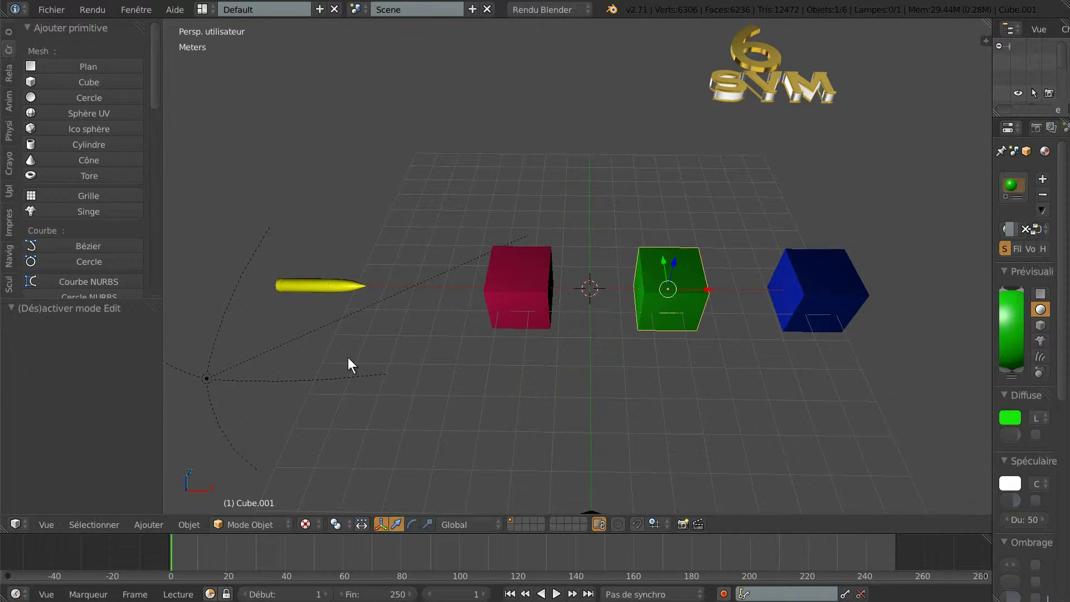
{"action": "scroll", "coordinate": [348, 355], "scroll_direction": "up", "scroll_amount": 2}
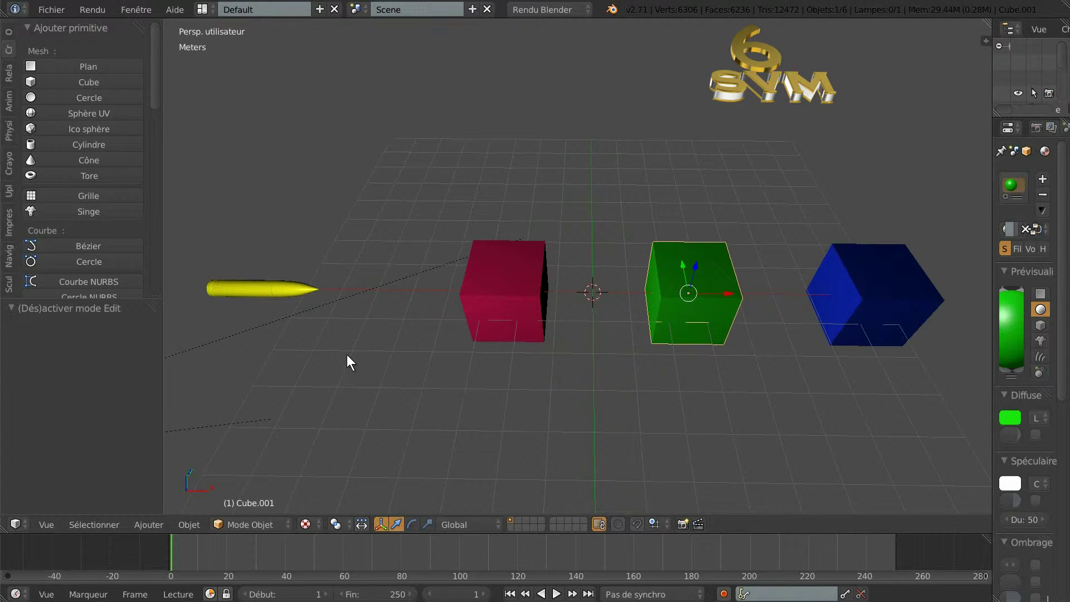
{"action": "scroll", "coordinate": [347, 355], "scroll_direction": "down", "scroll_amount": 3}
{"action": "scroll", "coordinate": [342, 339], "scroll_direction": "up", "scroll_amount": 4}
{"action": "scroll", "coordinate": [257, 312], "scroll_direction": "down", "scroll_amount": 2}
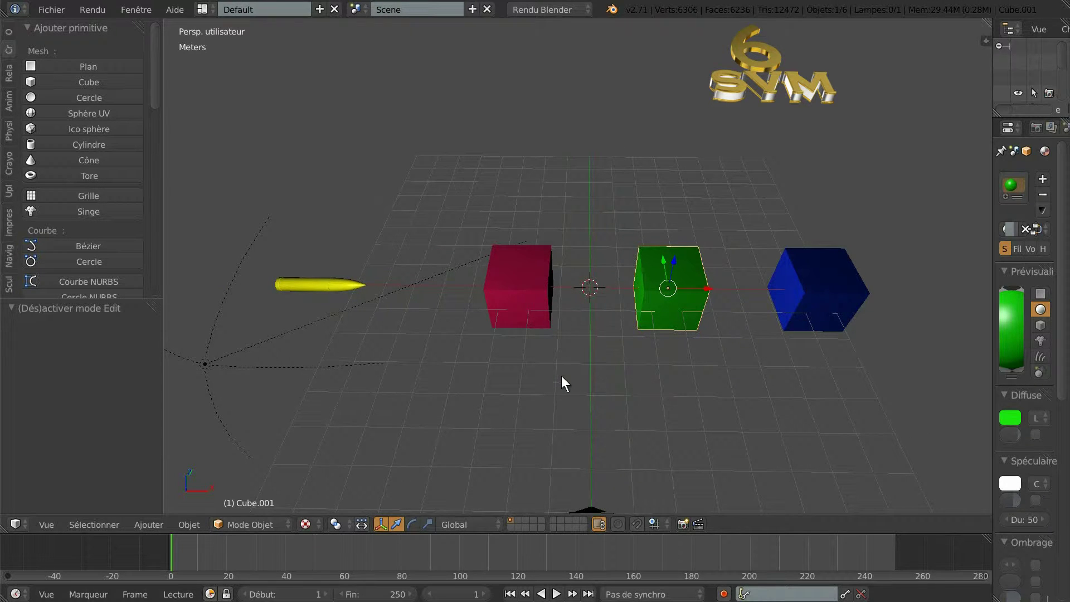
{"action": "middle_click_drag", "start_coordinate": [560, 376], "coordinate": [566, 342]}
{"action": "scroll", "coordinate": [566, 341], "scroll_direction": "up", "scroll_amount": 2}
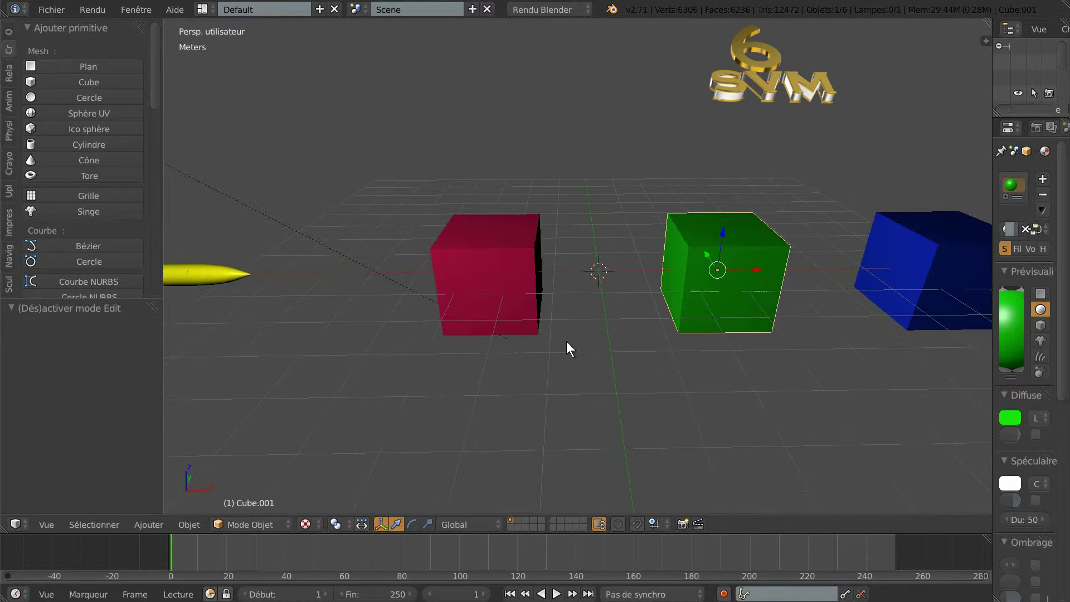
{"action": "scroll", "coordinate": [661, 339], "scroll_direction": "down", "scroll_amount": 1}
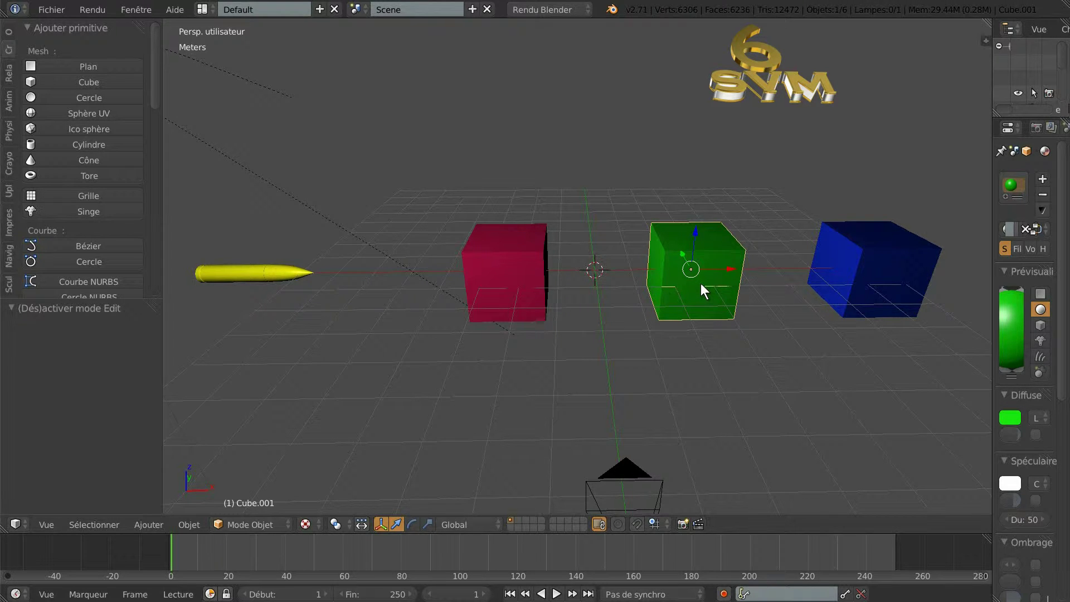
- Examine the green cube's subdivided mesh in Edit Mode and return to Object Mode
{"action": "key", "text": "Tab"}
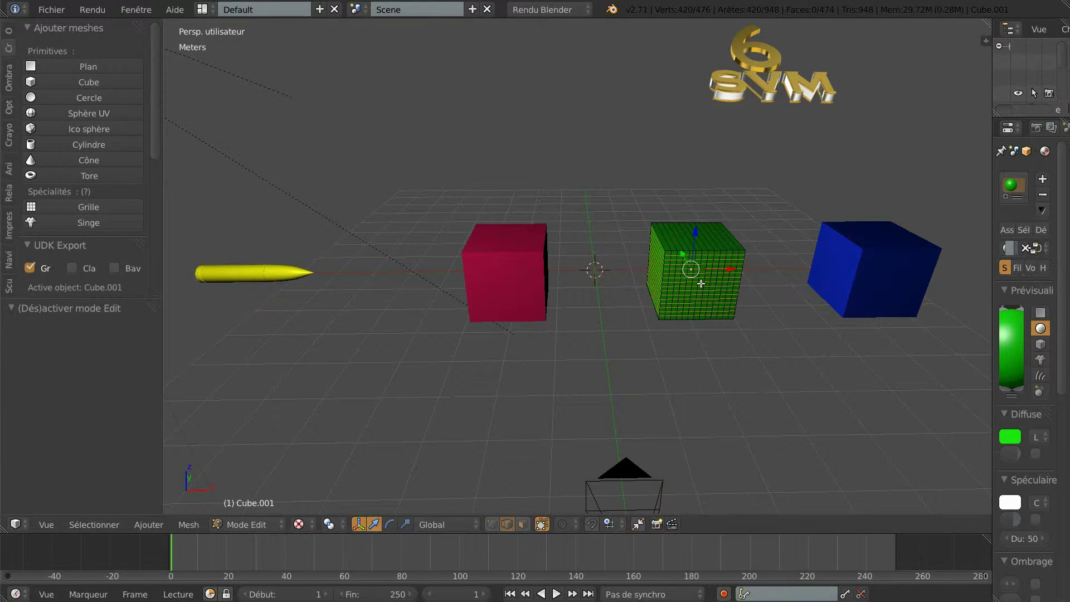
{"action": "scroll", "coordinate": [703, 287], "scroll_direction": "up", "scroll_amount": 5}
{"action": "scroll", "coordinate": [702, 287], "scroll_direction": "down", "scroll_amount": 4}
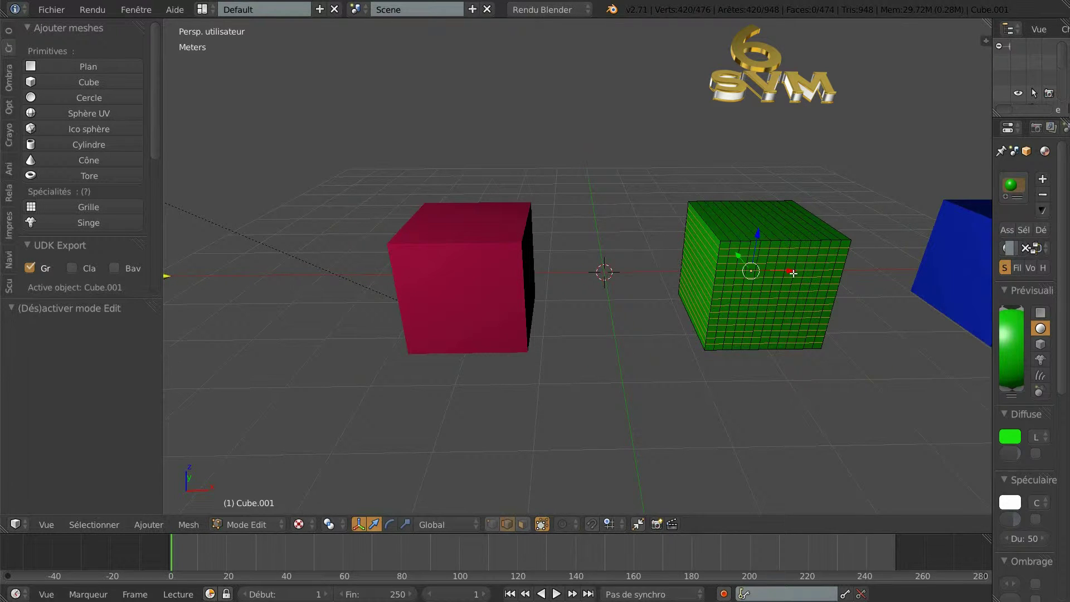
{"action": "scroll", "coordinate": [792, 277], "scroll_direction": "down", "scroll_amount": 2}
{"action": "scroll", "coordinate": [792, 277], "scroll_direction": "up", "scroll_amount": 2}
{"action": "key", "text": "Tab"}
- Add 16 evenly spaced vertical loop cuts across the width of the red cube in Edit Mode, without sliding them
{"action": "right_click", "coordinate": [483, 283]}
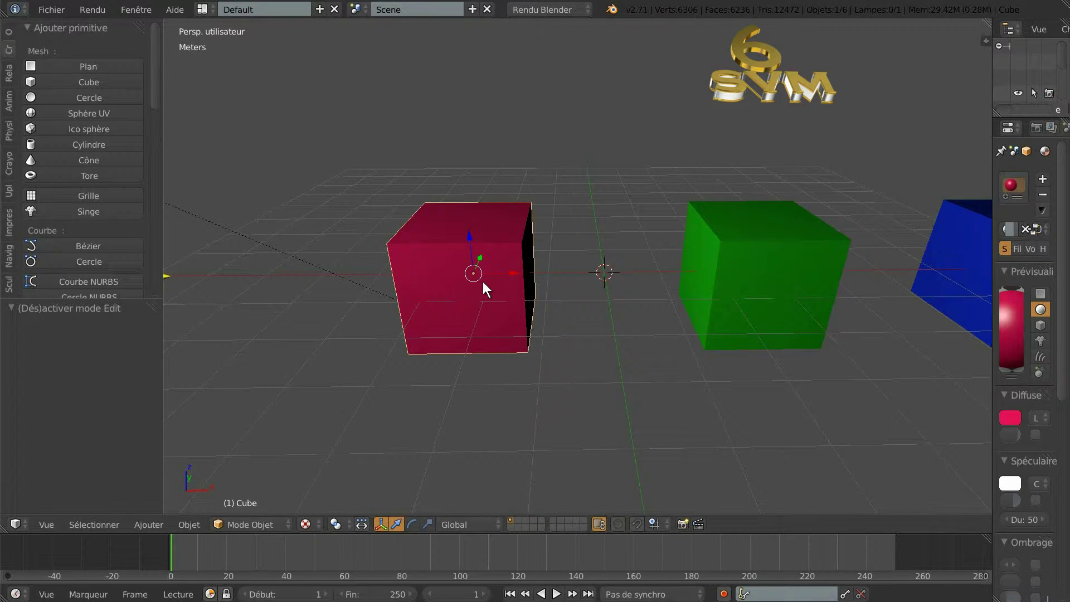
{"action": "key", "text": "Tab"}
{"action": "scroll", "coordinate": [482, 282], "scroll_direction": "up", "scroll_amount": 2}
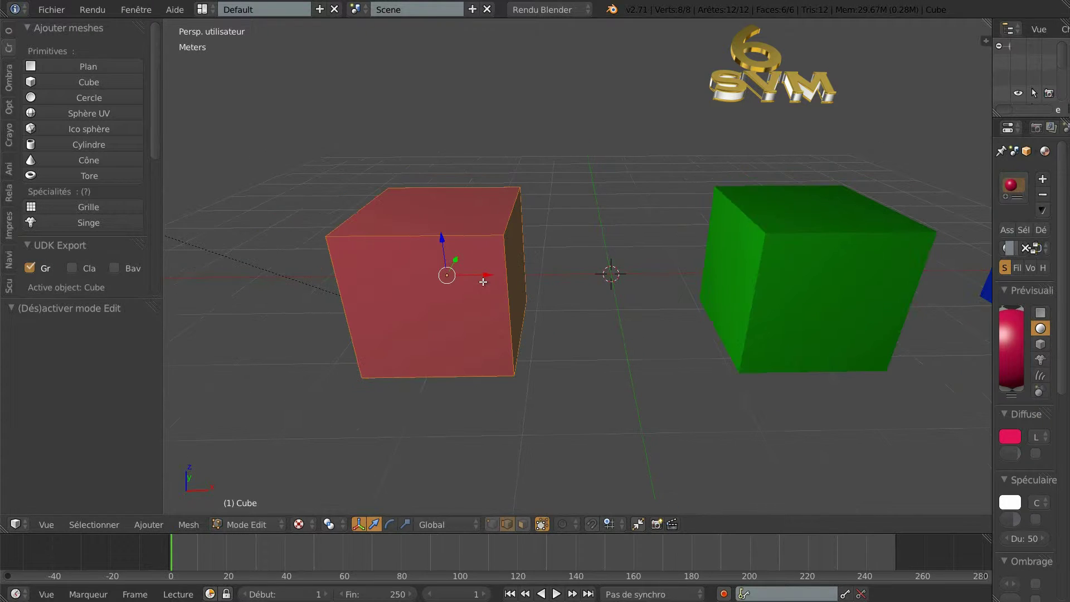
{"action": "middle_click_drag", "start_coordinate": [472, 295], "coordinate": [550, 294], "text": "shift"}
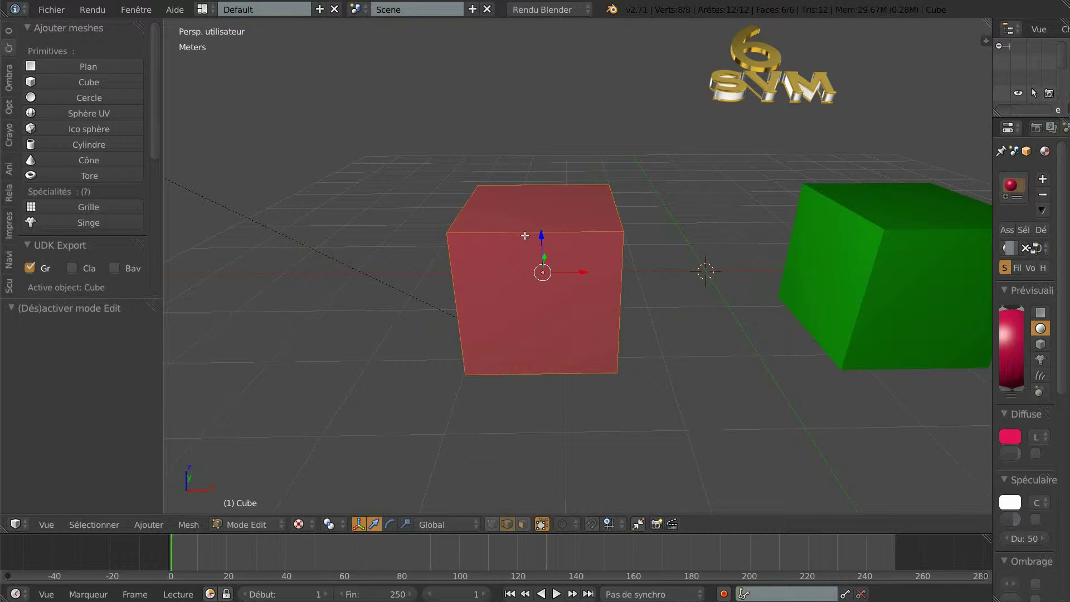
{"action": "key", "text": "ctrl+r"}
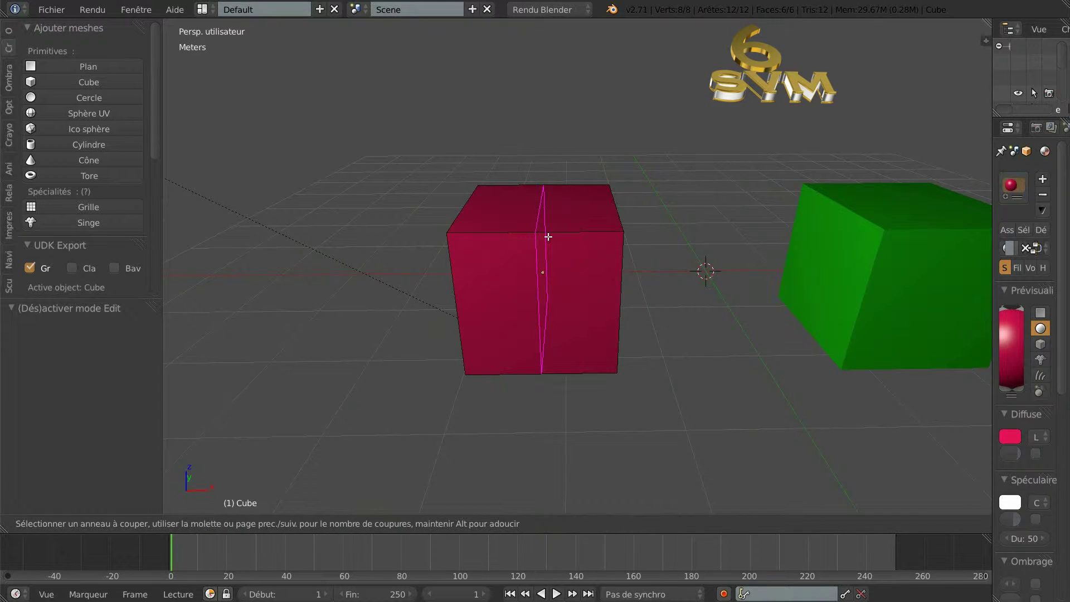
{"action": "scroll", "coordinate": [548, 237], "scroll_direction": "up", "scroll_amount": 15}
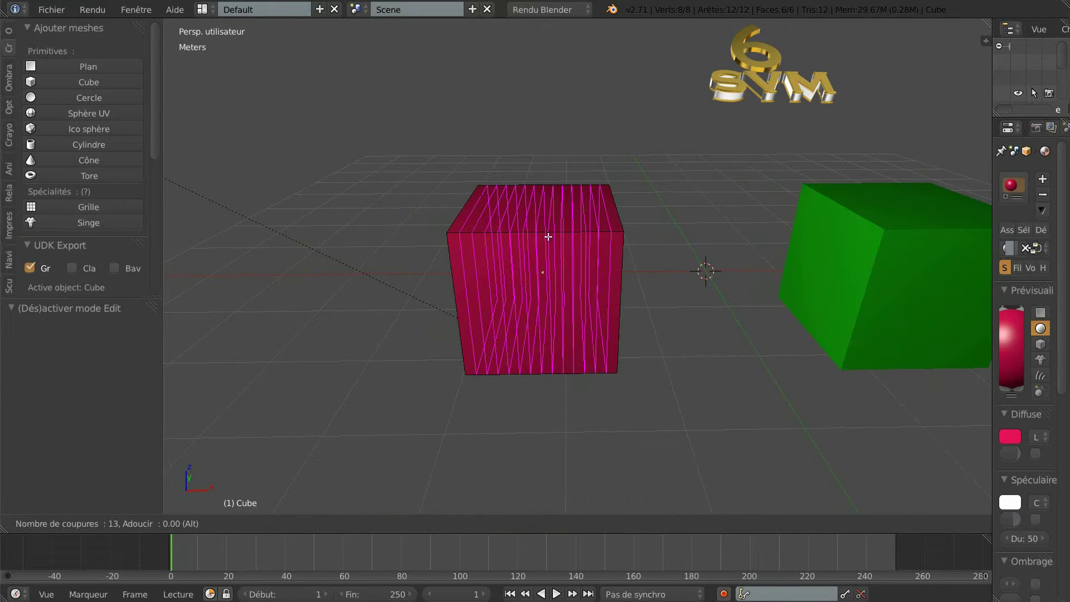
{"action": "left_click", "coordinate": [549, 237]}
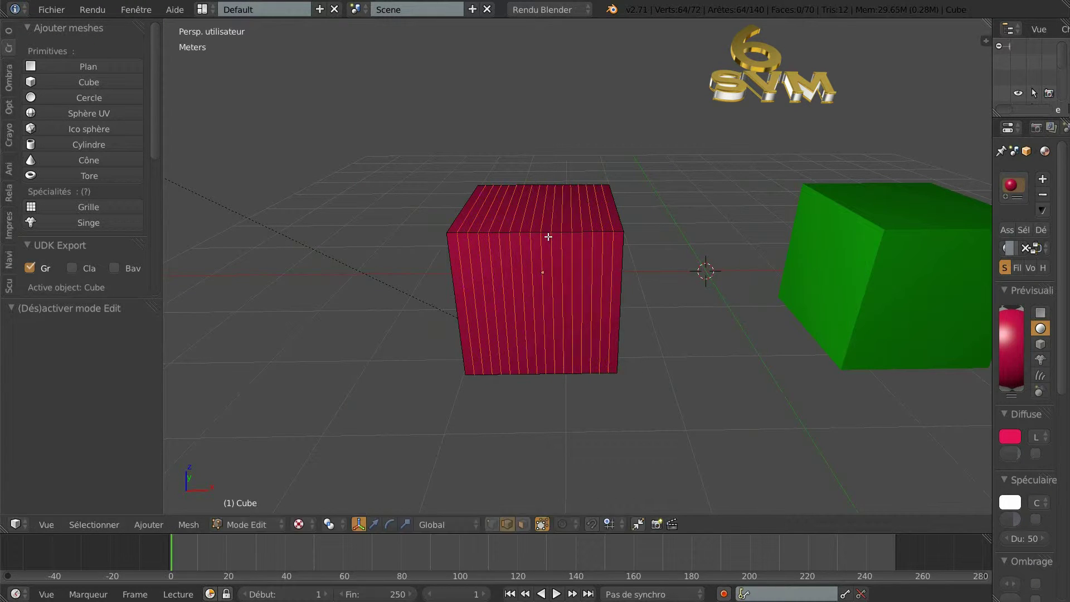
{"action": "right_click", "coordinate": [550, 283]}
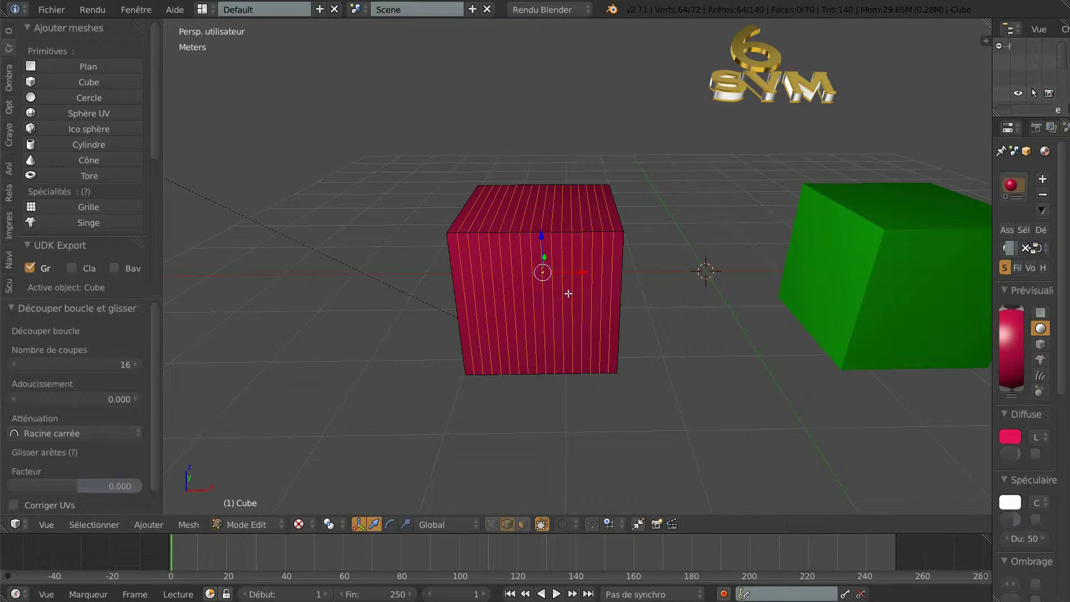
- Add 12 evenly spaced horizontal loop cuts around the red cube, leaving them unslid
{"action": "key", "text": "ctrl+r"}
{"action": "scroll", "coordinate": [569, 293], "scroll_direction": "up", "scroll_amount": 5}
{"action": "scroll", "coordinate": [568, 293], "scroll_direction": "up", "scroll_amount": 10}
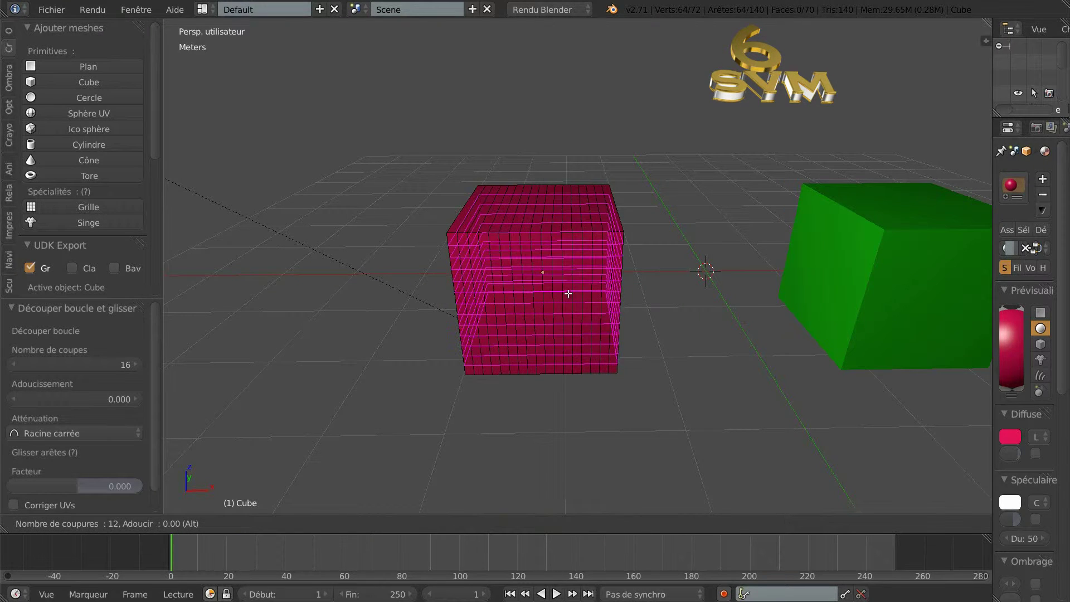
{"action": "left_click", "coordinate": [569, 293]}
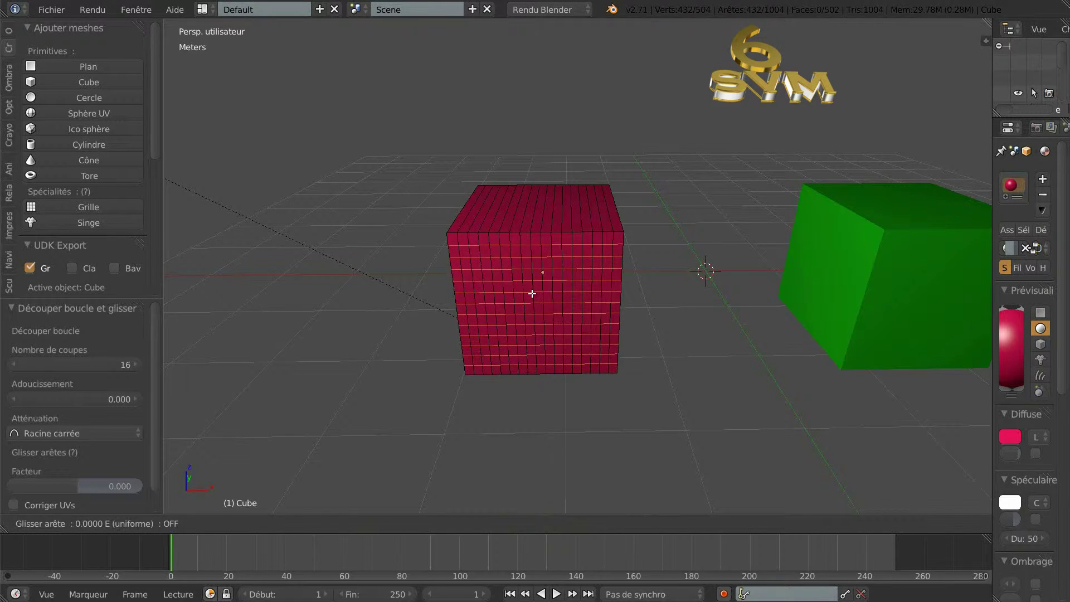
{"action": "right_click", "coordinate": [548, 303]}
- Add 13 evenly spaced loop cuts along the red cube's depth, keep them centred, and return to Object Mode
{"action": "middle_click_drag", "start_coordinate": [548, 303], "coordinate": [540, 271]}
{"action": "key", "text": "ctrl+r"}
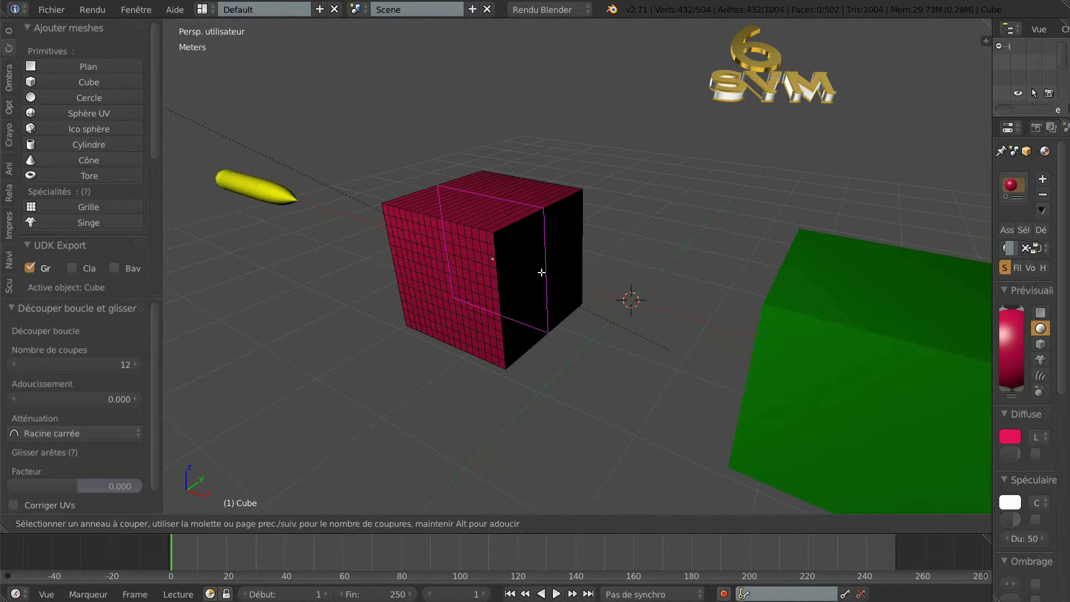
{"action": "scroll", "coordinate": [542, 273], "scroll_direction": "up", "scroll_amount": 8}
{"action": "scroll", "coordinate": [542, 272], "scroll_direction": "up", "scroll_amount": 4}
{"action": "left_click", "coordinate": [540, 271]}
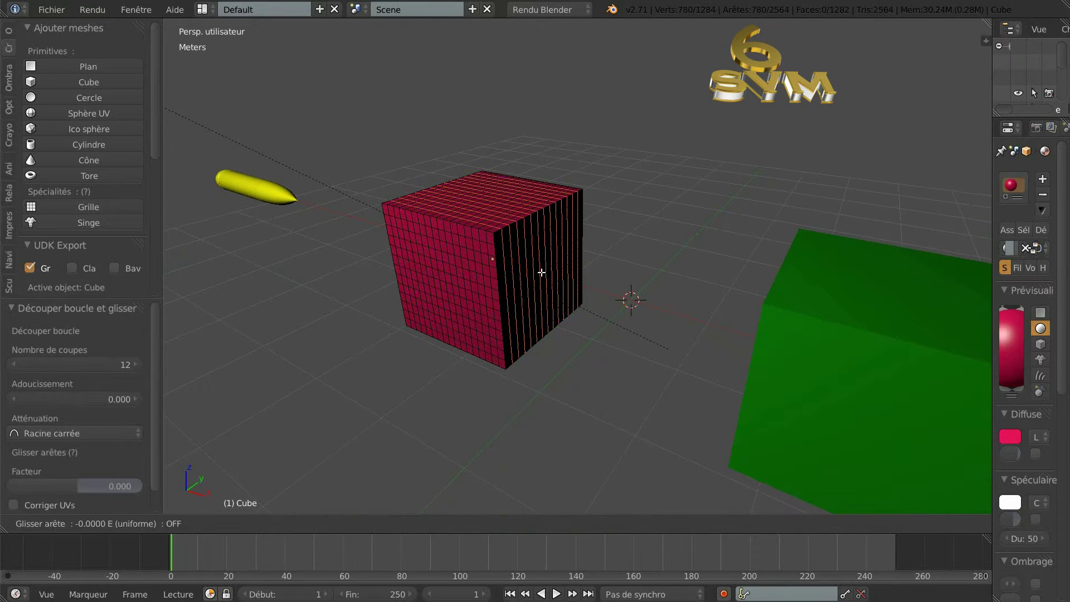
{"action": "right_click", "coordinate": [540, 271]}
{"action": "scroll", "coordinate": [513, 369], "scroll_direction": "down", "scroll_amount": 3}
{"action": "middle_click_drag", "start_coordinate": [513, 368], "coordinate": [578, 353]}
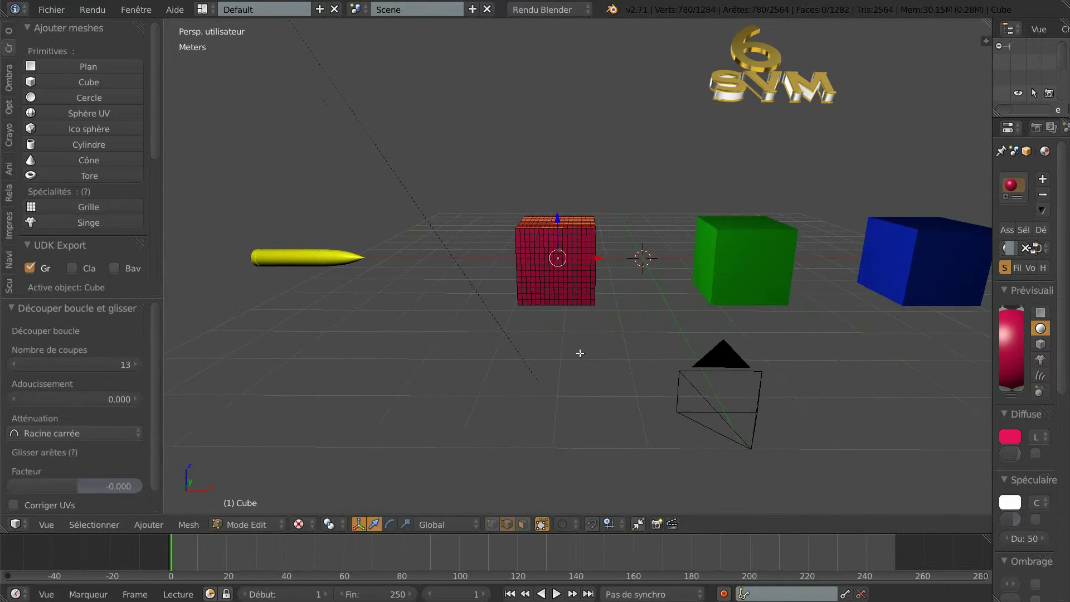
{"action": "key", "text": "Tab"}
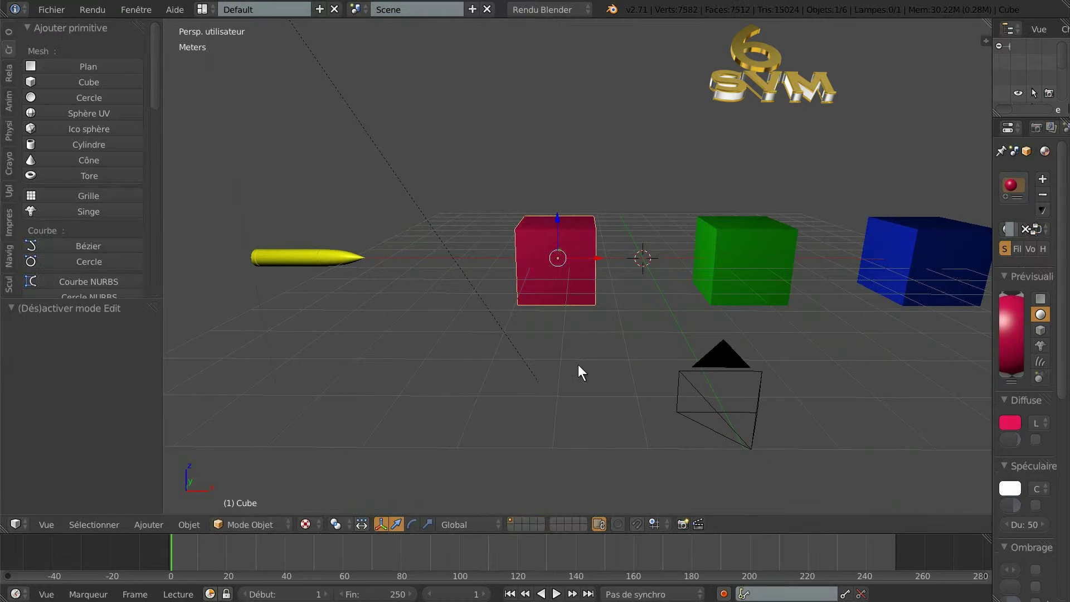
- Turn on automatic keyframing and record the yellow bullet's starting position at frame 25
{"action": "scroll", "coordinate": [578, 358], "scroll_direction": "down", "scroll_amount": 2}
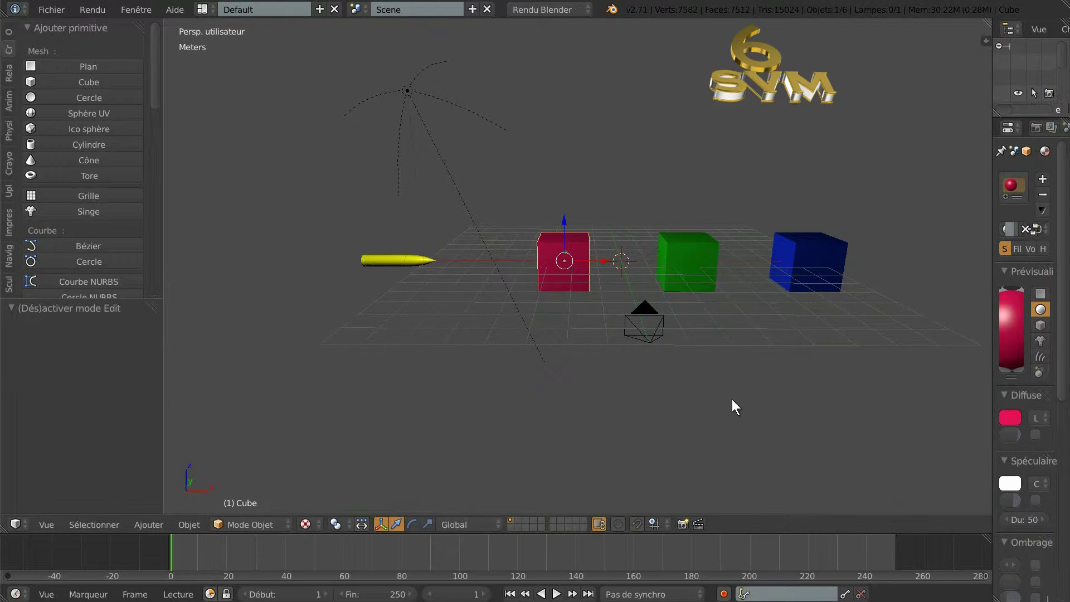
{"action": "middle_click_drag", "start_coordinate": [731, 398], "coordinate": [699, 399], "text": "shift"}
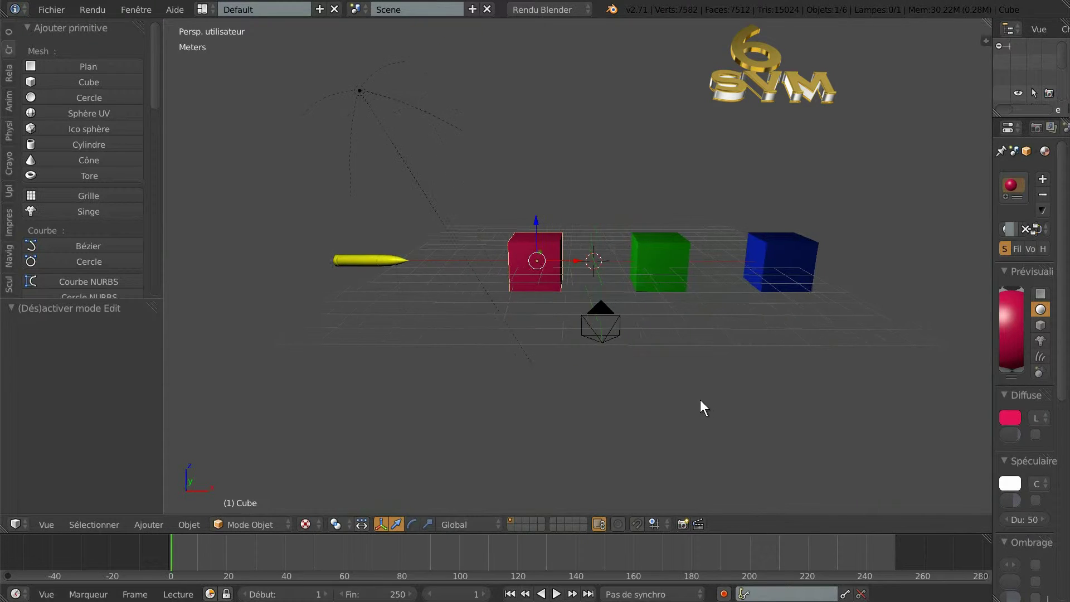
{"action": "right_click", "coordinate": [356, 257]}
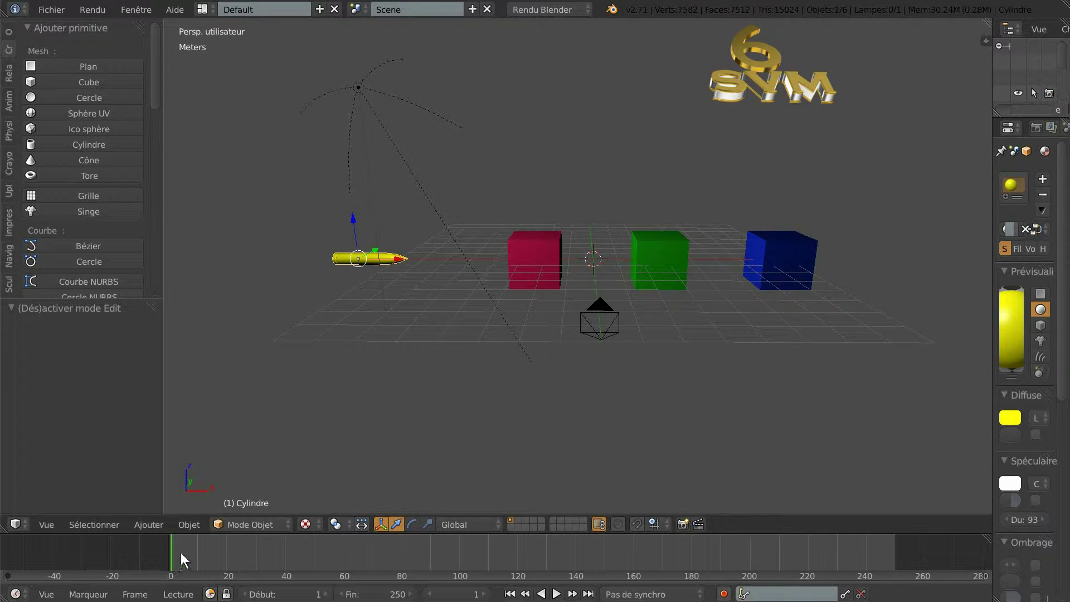
{"action": "left_click_drag", "start_coordinate": [180, 553], "coordinate": [230, 551]}
{"action": "left_click_drag", "start_coordinate": [245, 551], "coordinate": [242, 551]}
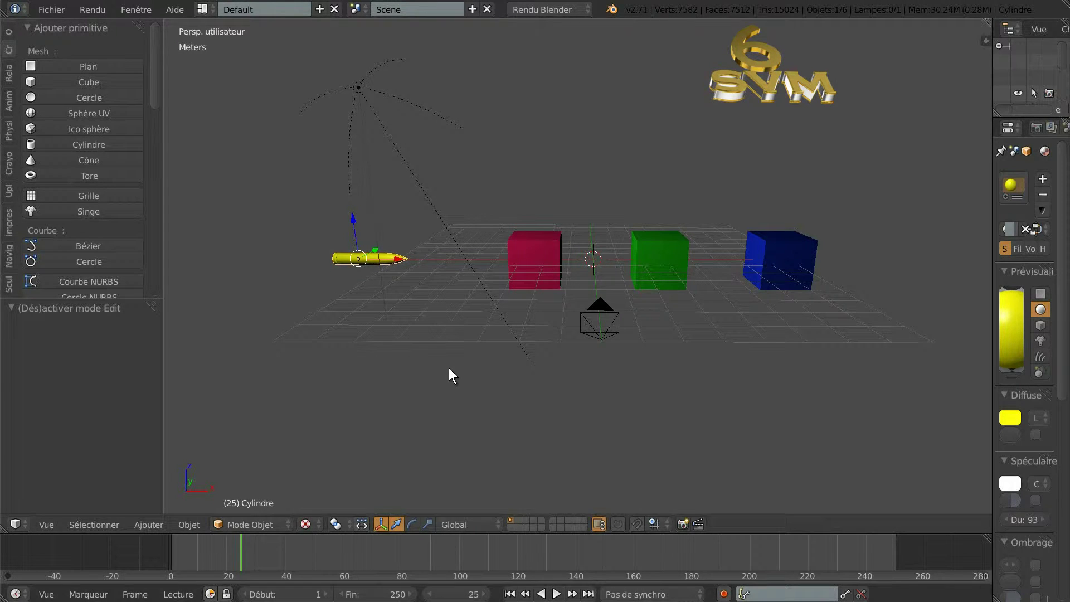
{"action": "scroll", "coordinate": [424, 367], "scroll_direction": "up", "scroll_amount": 1}
{"action": "scroll", "coordinate": [425, 368], "scroll_direction": "down", "scroll_amount": 1}
{"action": "left_click", "coordinate": [723, 594]}
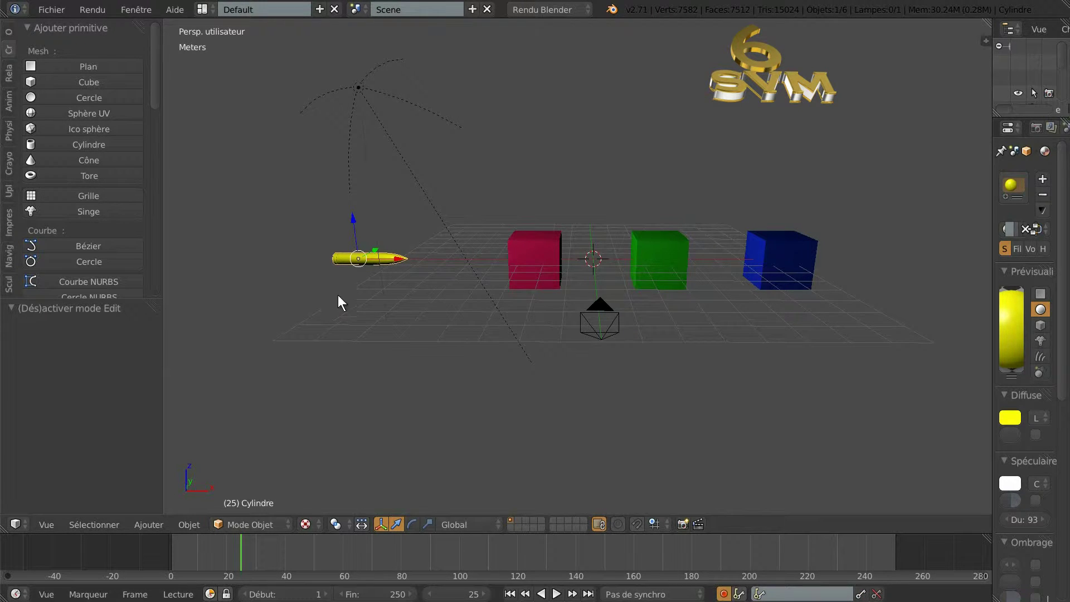
{"action": "left_click", "coordinate": [352, 220]}
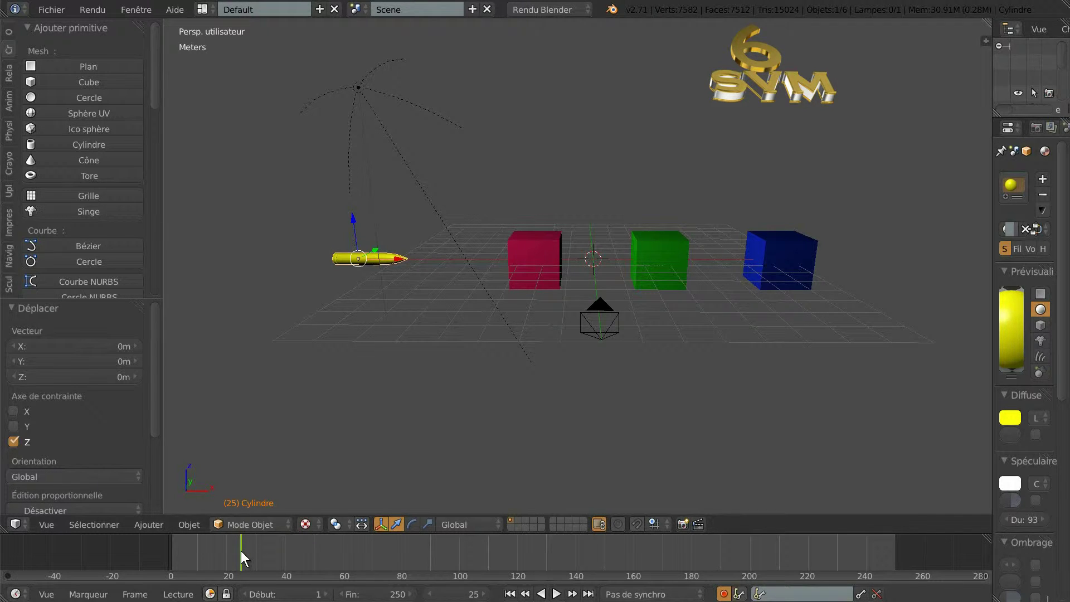
- At frame 75, move the yellow bullet about 22.98 m along X past the blue cube to keyframe its end position
{"action": "left_click_drag", "start_coordinate": [240, 551], "coordinate": [383, 551]}
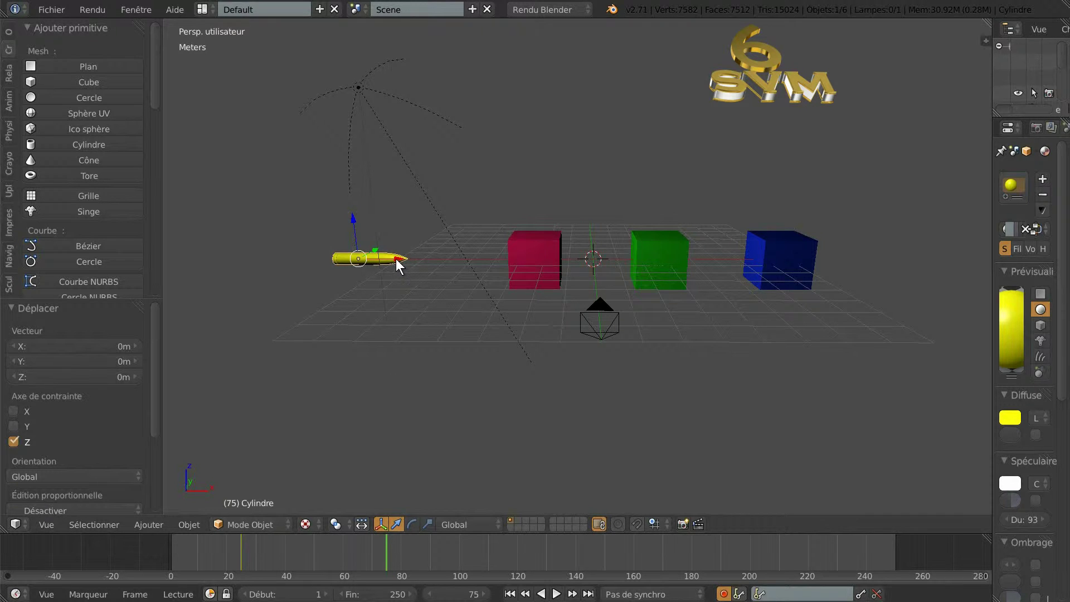
{"action": "key", "text": "g"}
{"action": "key", "text": "x"}
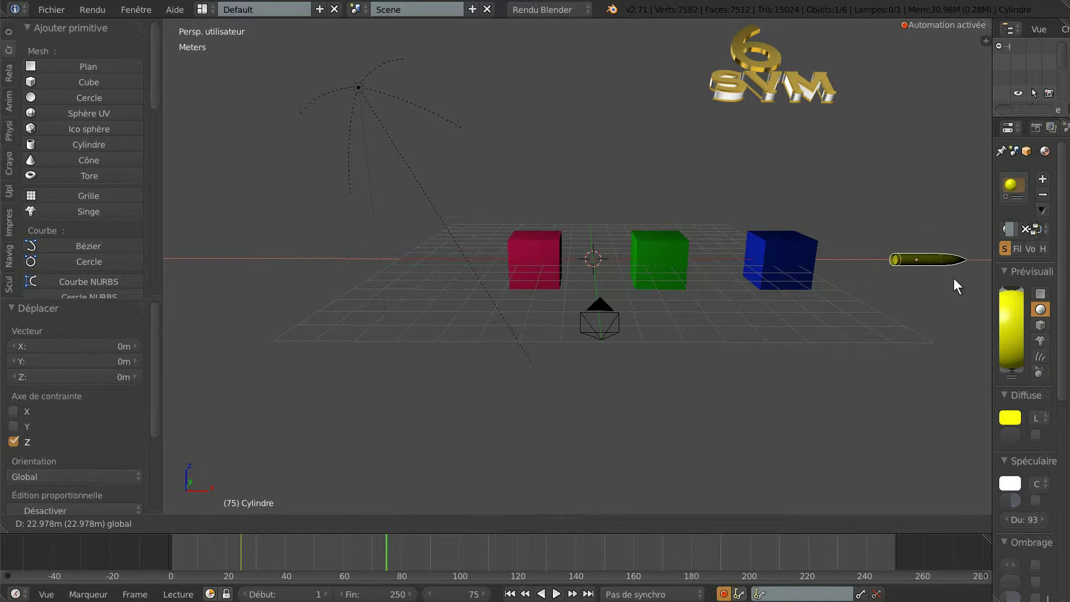
{"action": "left_click", "coordinate": [954, 278]}
- Return the timeline to frame 0
{"action": "scroll", "coordinate": [624, 401], "scroll_direction": "down", "scroll_amount": 3}
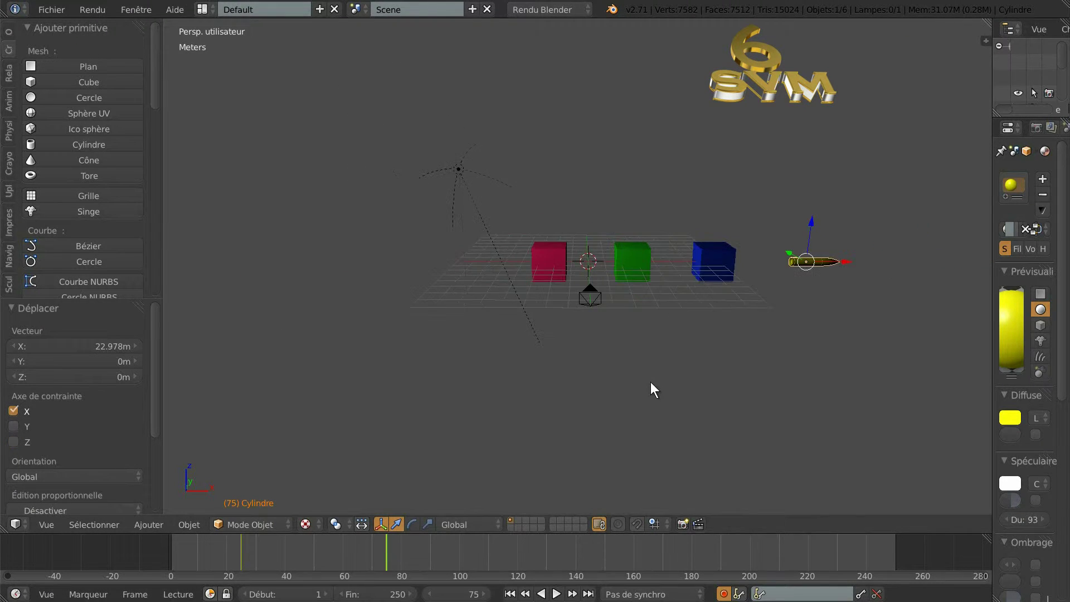
{"action": "middle_click_drag", "start_coordinate": [699, 366], "coordinate": [631, 371], "text": "shift"}
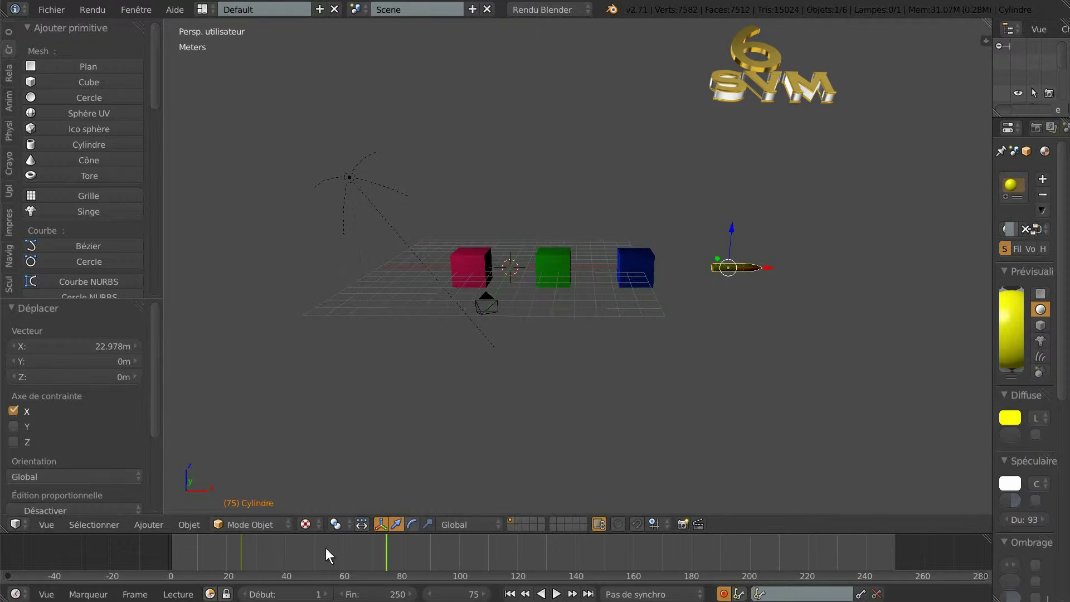
{"action": "left_click", "coordinate": [170, 554]}
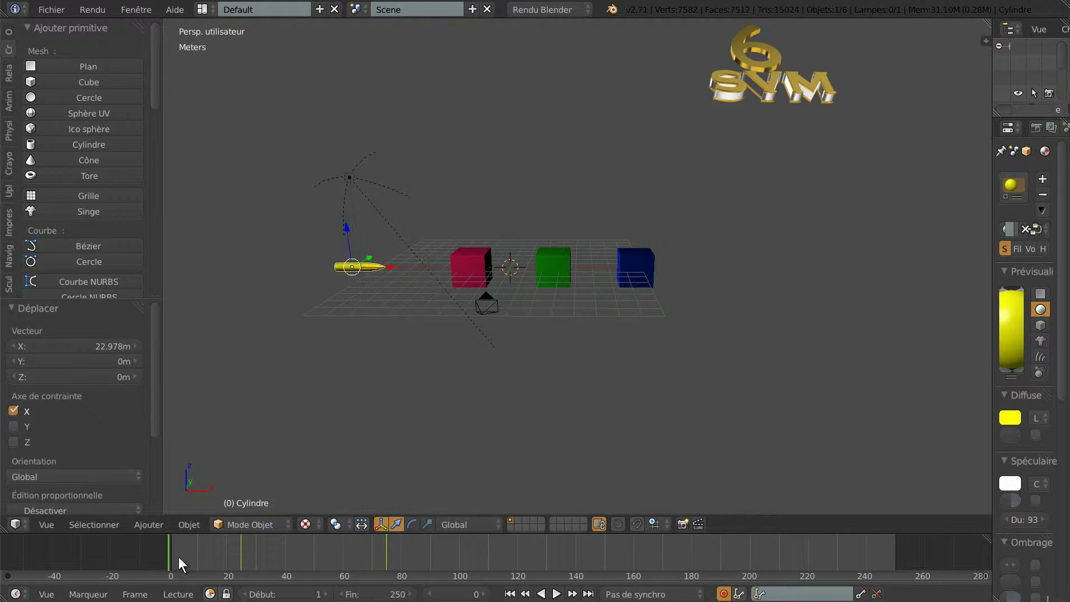
- Play back the bullet's flight through the three cubes and return the timeline to frame 0
{"action": "left_click", "coordinate": [556, 594]}
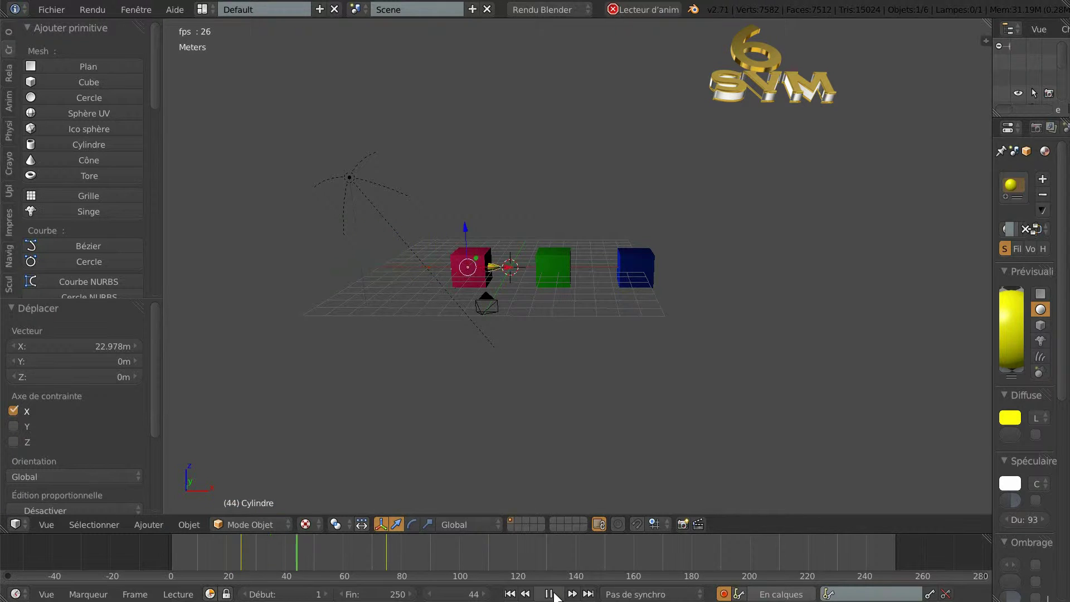
{"action": "left_click", "coordinate": [549, 594]}
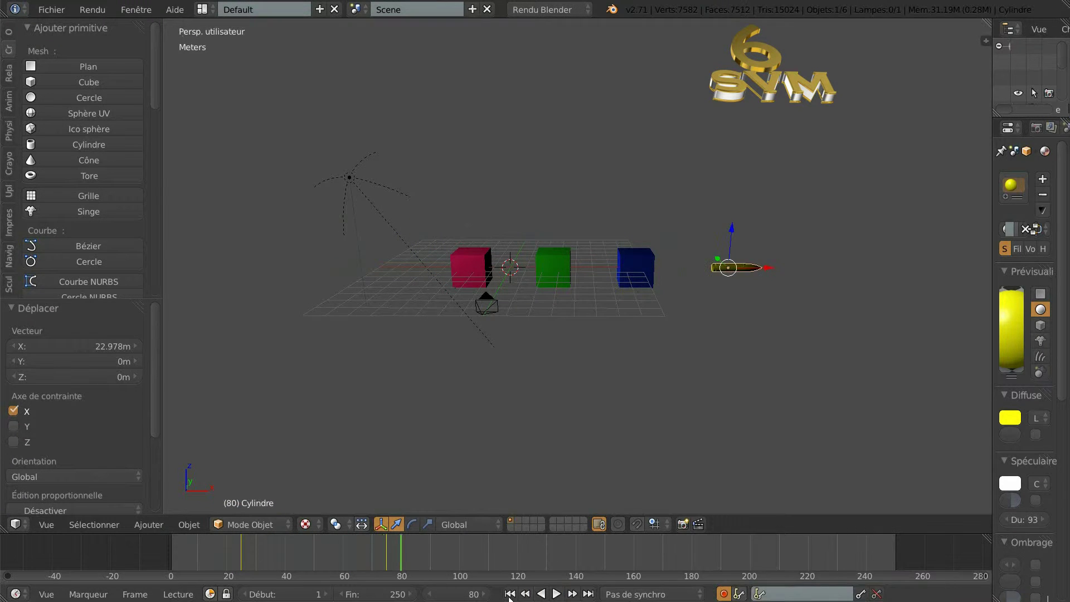
{"action": "scroll", "coordinate": [615, 375], "scroll_direction": "up", "scroll_amount": 3}
{"action": "scroll", "coordinate": [615, 376], "scroll_direction": "up", "scroll_amount": 2}
{"action": "scroll", "coordinate": [573, 378], "scroll_direction": "down", "scroll_amount": 1}
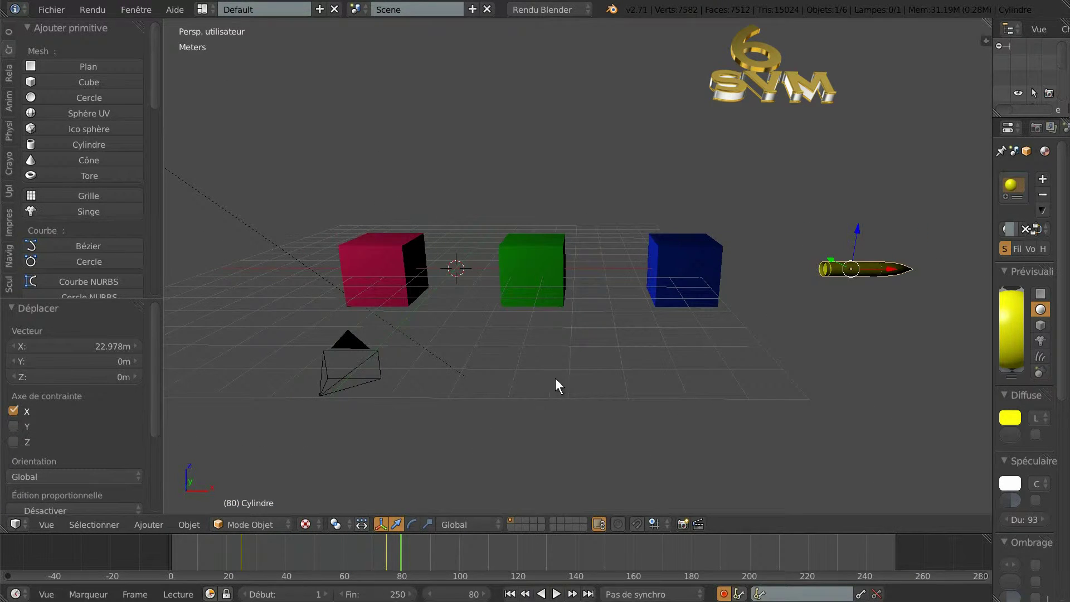
{"action": "left_click", "coordinate": [167, 550]}
{"action": "scroll", "coordinate": [289, 456], "scroll_direction": "down", "scroll_amount": 3}
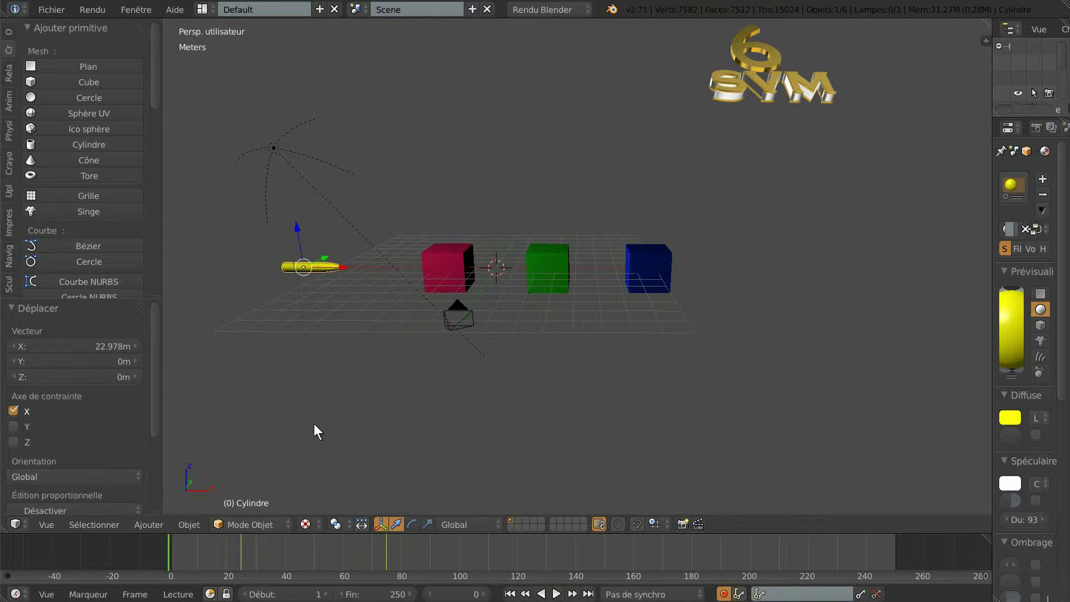
- At frame 41, as the bullet enters the red cube, apply the Quick Explode effect to that cube
{"action": "scroll", "coordinate": [304, 422], "scroll_direction": "up", "scroll_amount": 1}
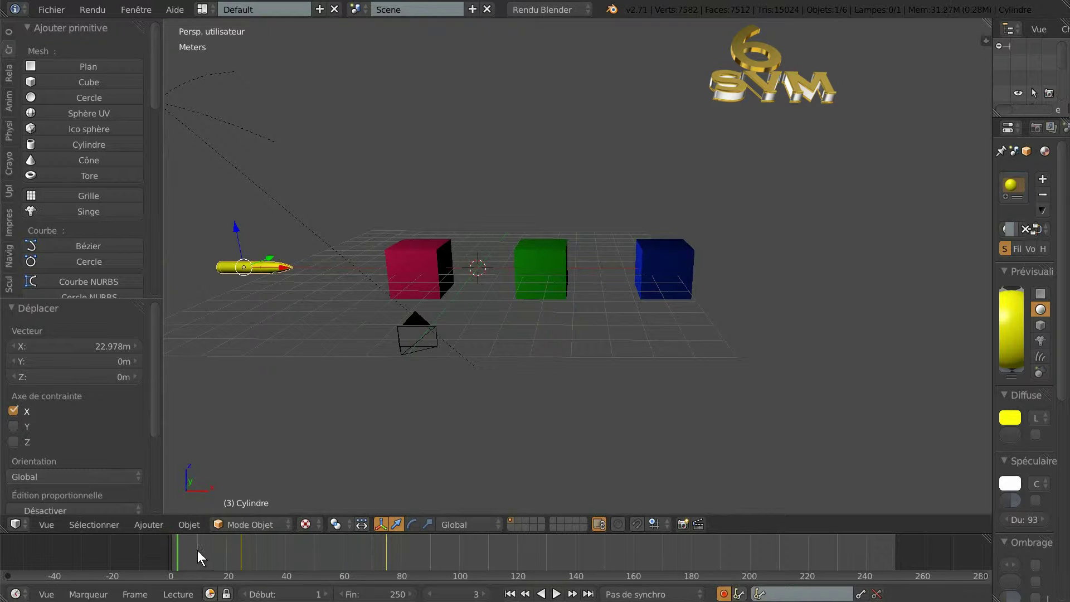
{"action": "left_click", "coordinate": [230, 551]}
{"action": "left_click_drag", "start_coordinate": [245, 551], "coordinate": [287, 550]}
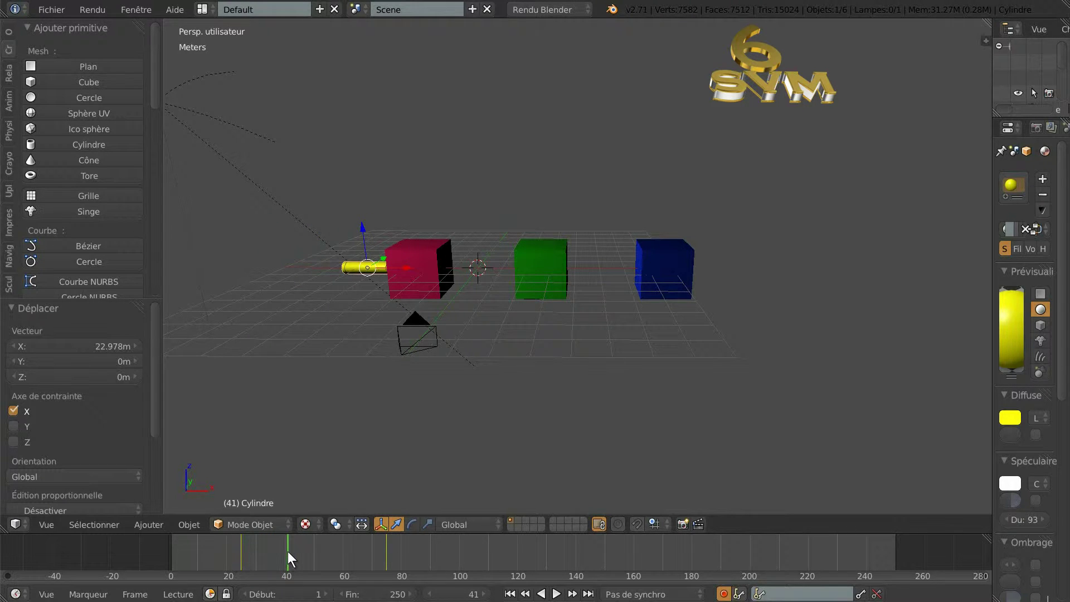
{"action": "middle_click_drag", "start_coordinate": [408, 411], "coordinate": [446, 413]}
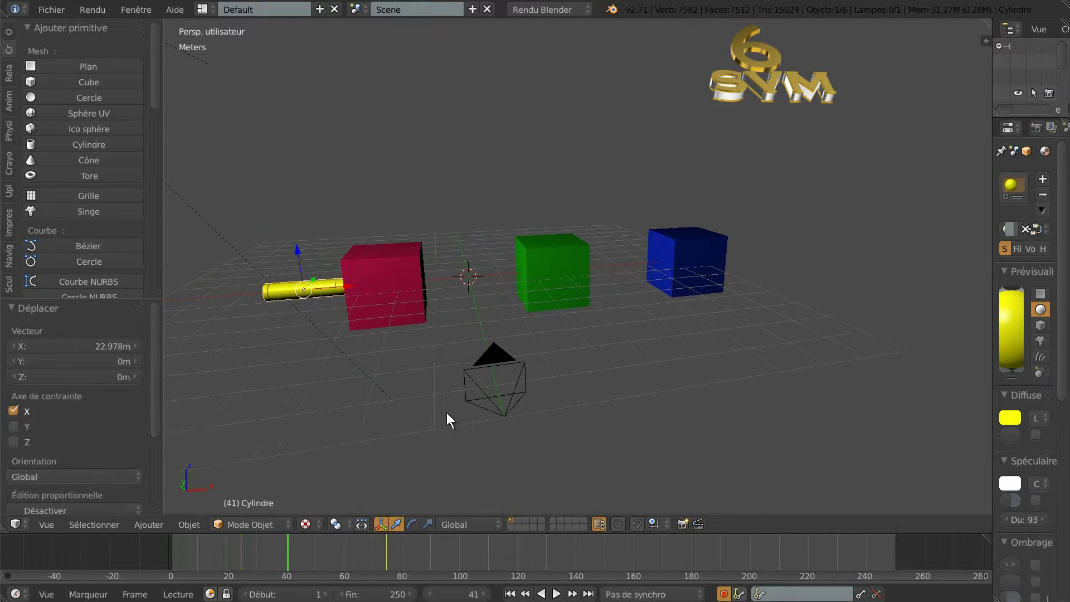
{"action": "right_click", "coordinate": [380, 274]}
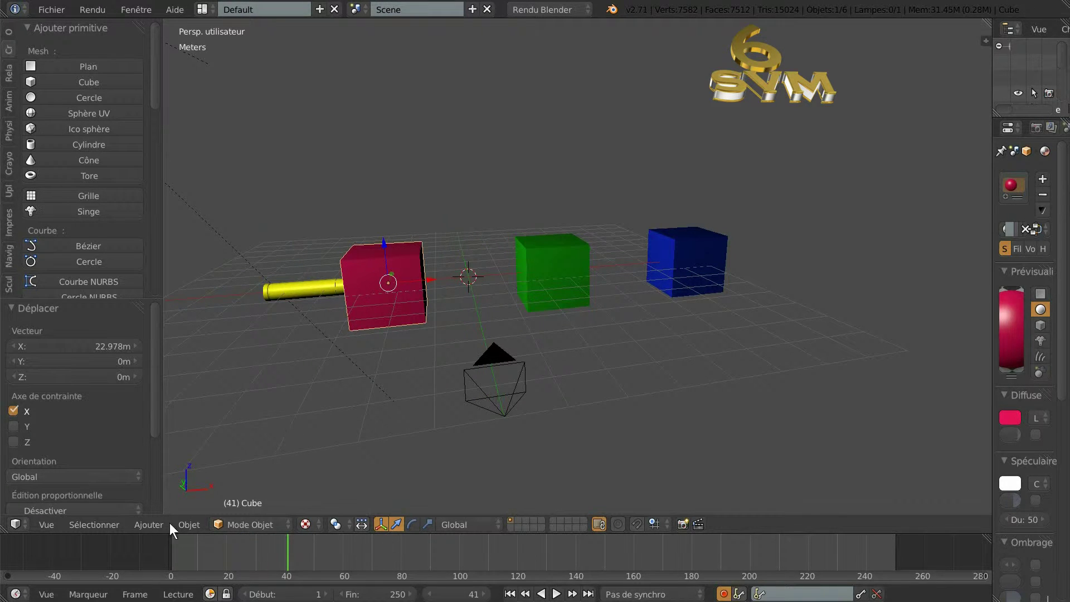
{"action": "left_click", "coordinate": [184, 527]}
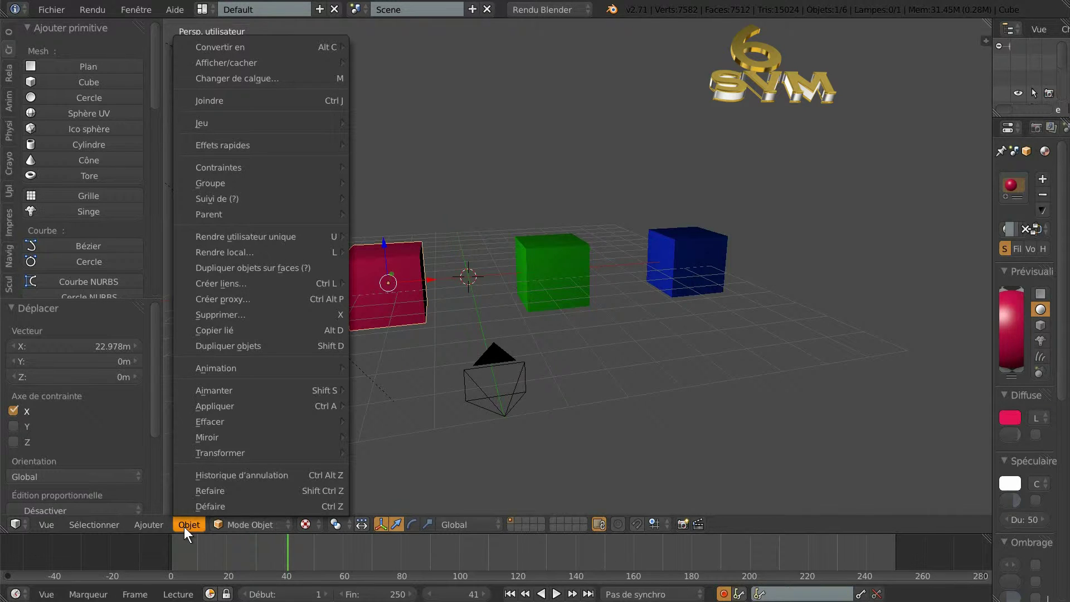
{"action": "mouse_move", "coordinate": [285, 147]}
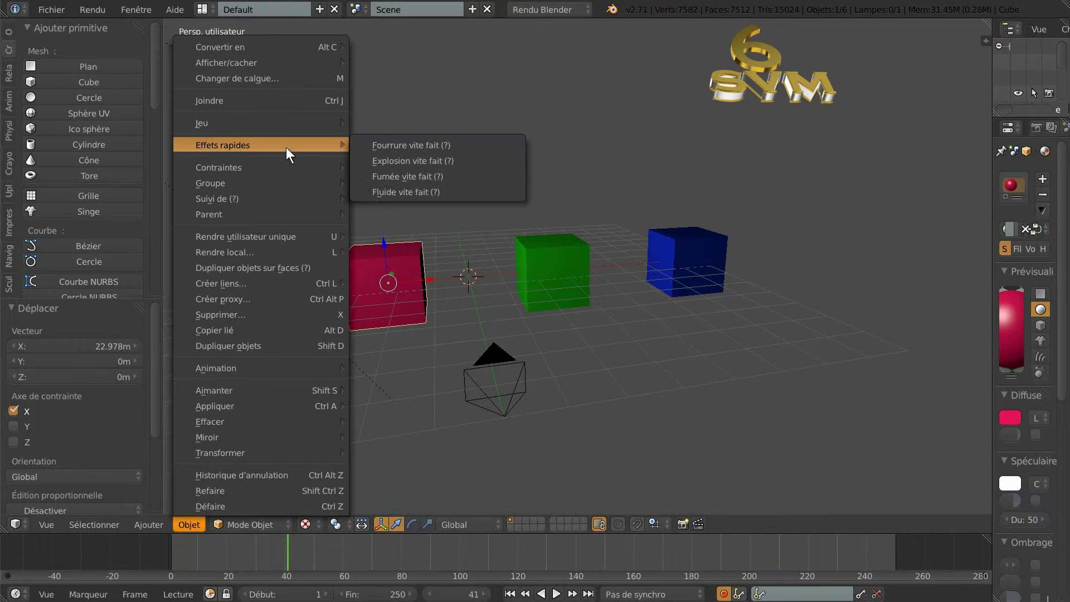
{"action": "left_click", "coordinate": [433, 161]}
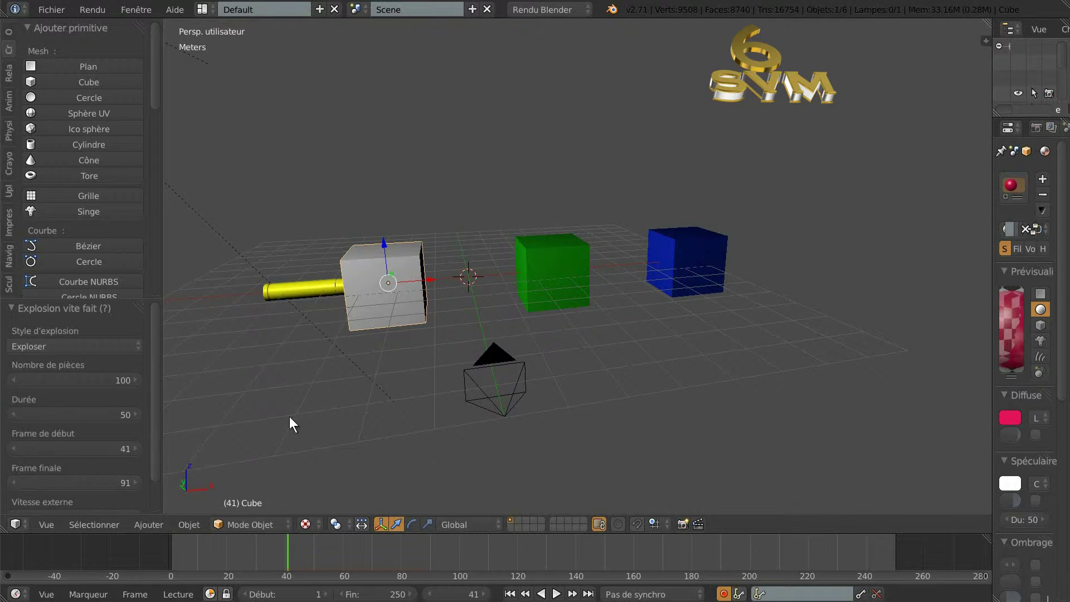
- Switch the viewport shading to Solid and enlarge the explosion settings area so all its options fit
{"action": "mouse_move", "coordinate": [286, 547]}
{"action": "left_mouse_down"}
{"action": "mouse_move", "coordinate": [245, 550]}
{"action": "mouse_move", "coordinate": [319, 552]}
{"action": "mouse_move", "coordinate": [273, 552]}
{"action": "left_mouse_up"}
{"action": "left_click", "coordinate": [302, 525]}
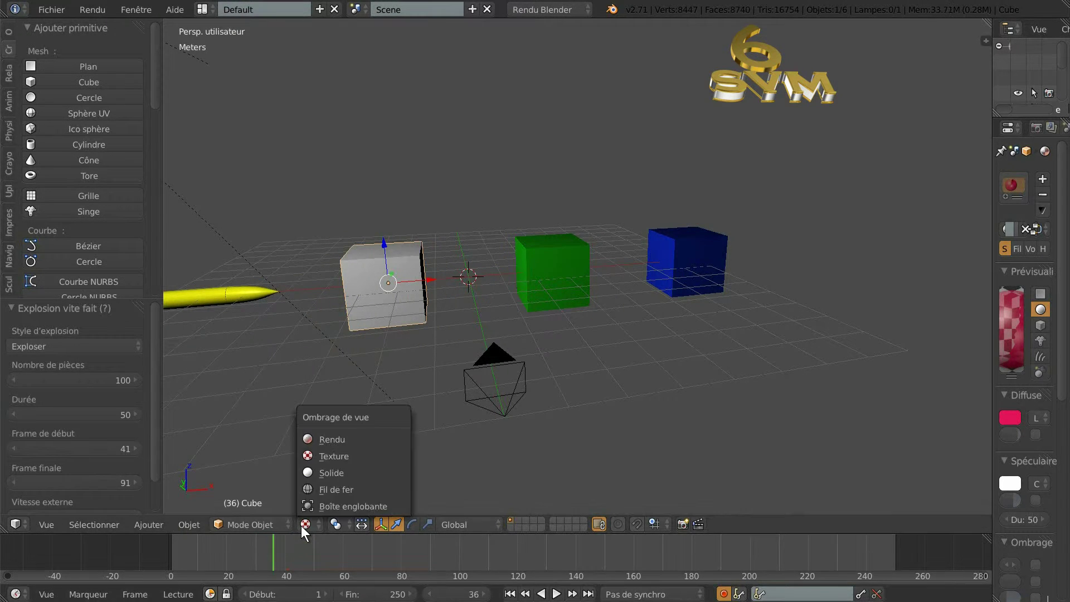
{"action": "left_click", "coordinate": [317, 467]}
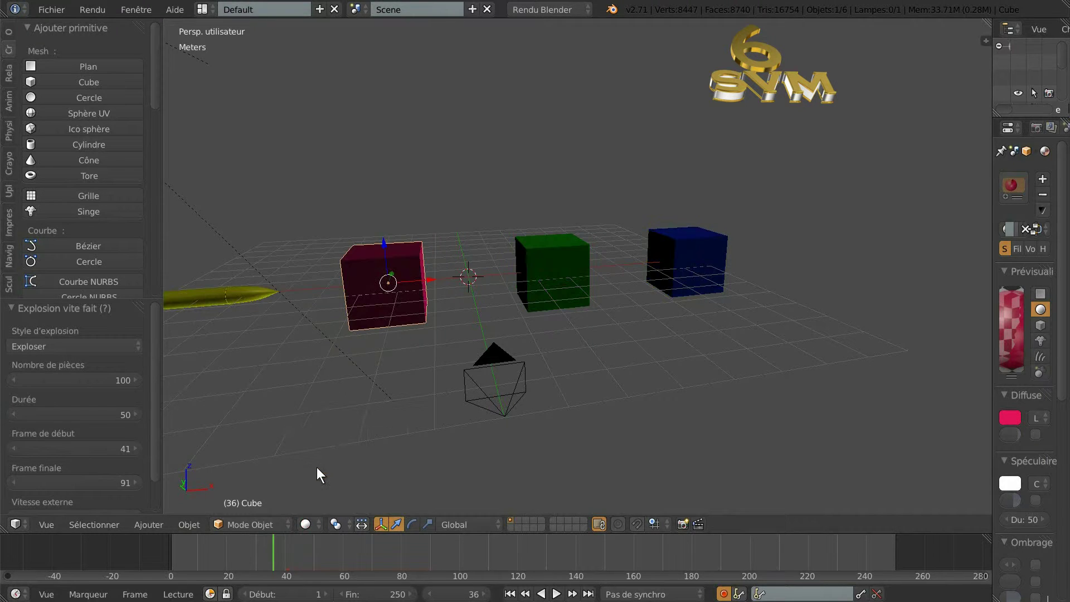
{"action": "mouse_move", "coordinate": [294, 550]}
{"action": "left_mouse_down"}
{"action": "mouse_move", "coordinate": [346, 549]}
{"action": "mouse_move", "coordinate": [283, 549]}
{"action": "left_mouse_up"}
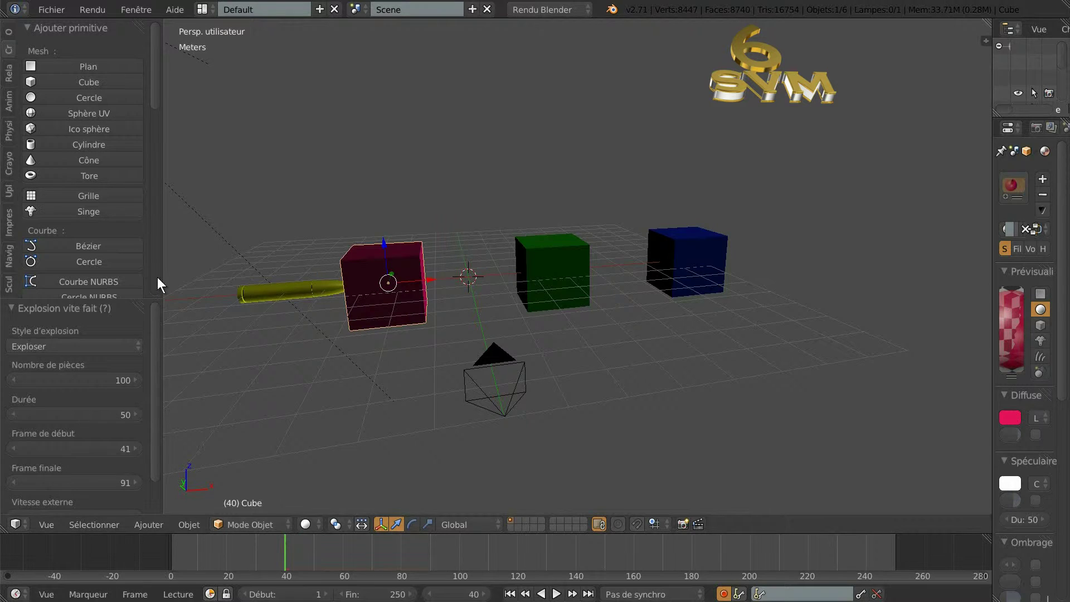
{"action": "left_click_drag", "start_coordinate": [169, 272], "coordinate": [294, 279]}
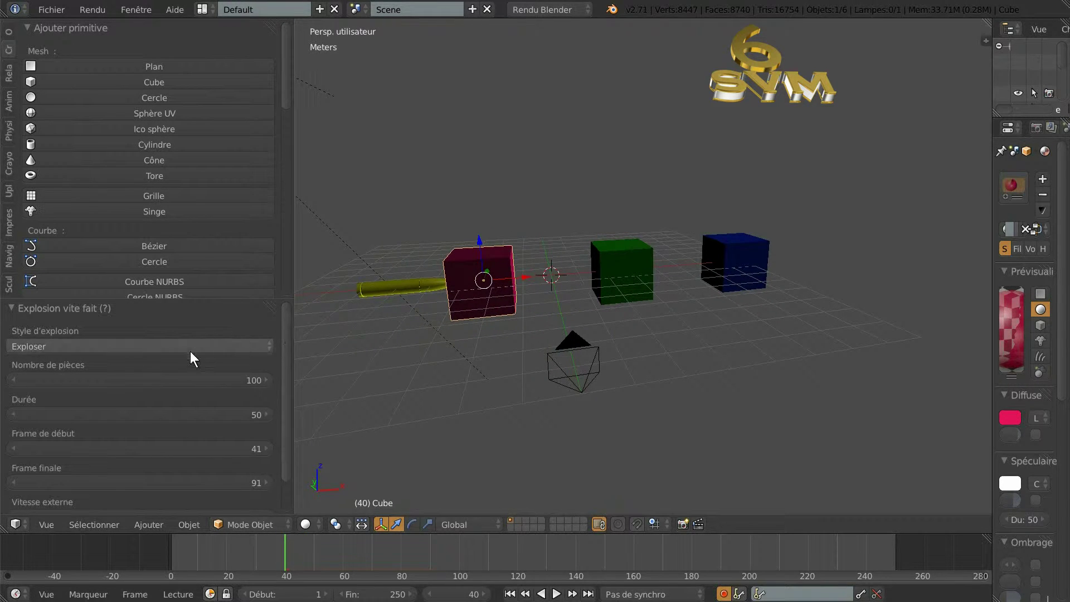
{"action": "left_click_drag", "start_coordinate": [202, 300], "coordinate": [215, 229]}
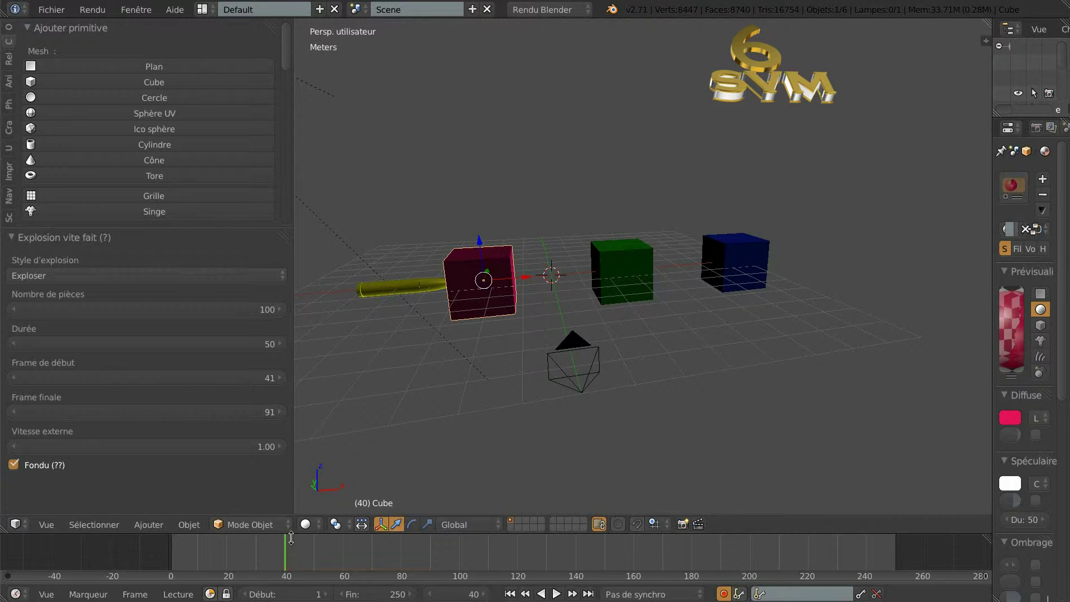
- Try an explosion duration of 1 on the red cube and play back the animation
{"action": "left_click_drag", "start_coordinate": [275, 346], "coordinate": [211, 359]}
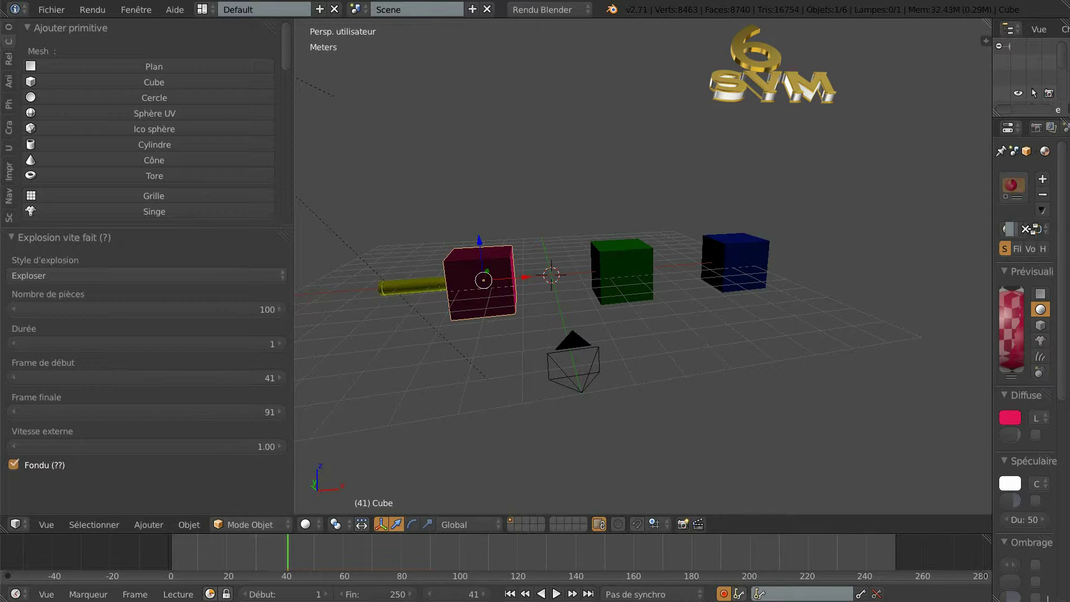
{"action": "left_click", "coordinate": [555, 593]}
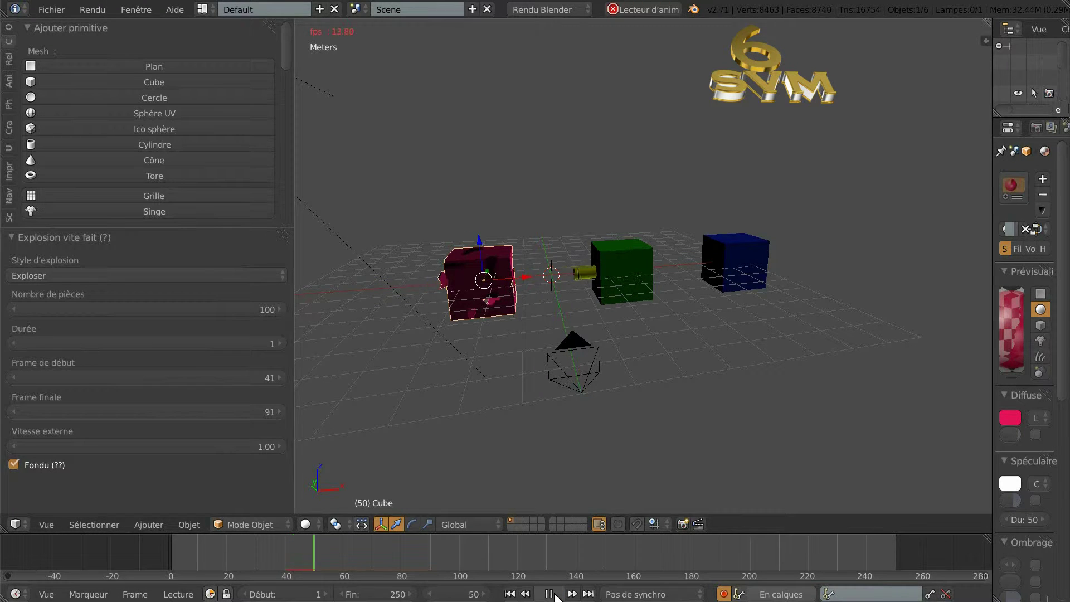
{"action": "left_click", "coordinate": [553, 594]}
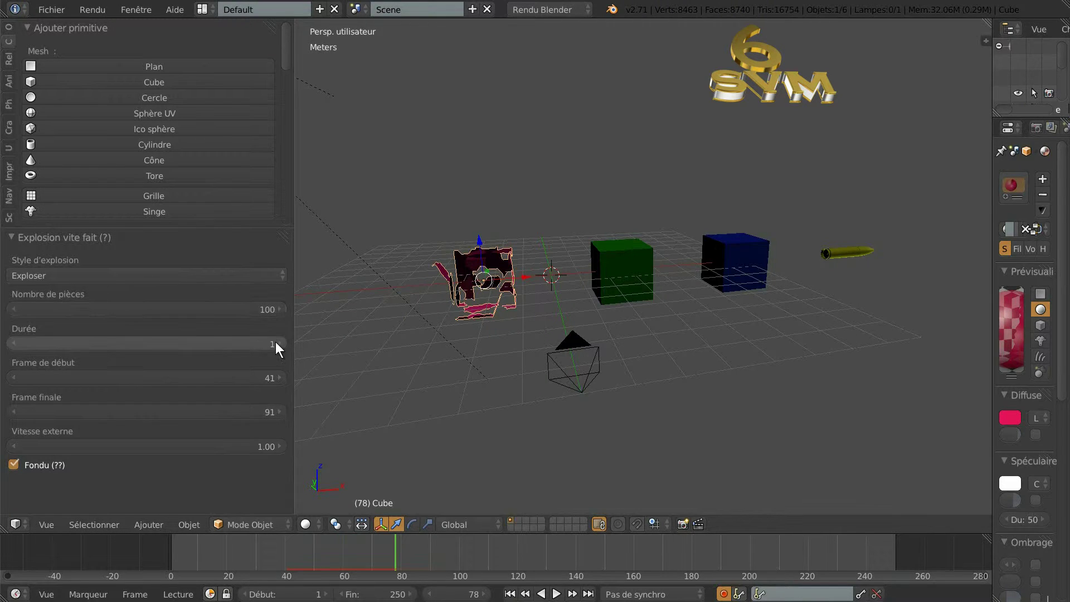
- Set the red cube's explosion duration to 90, play it back, and return to frame 41
{"action": "left_click_drag", "start_coordinate": [272, 342], "coordinate": [326, 346]}
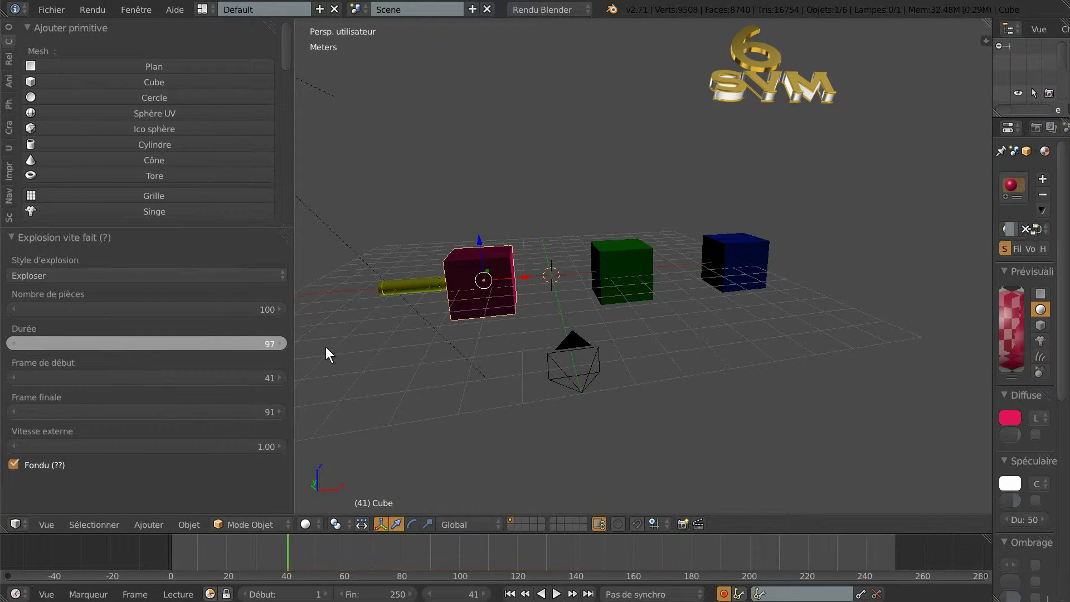
{"action": "left_click", "coordinate": [556, 594]}
{"action": "left_click", "coordinate": [548, 594]}
{"action": "left_click", "coordinate": [320, 555]}
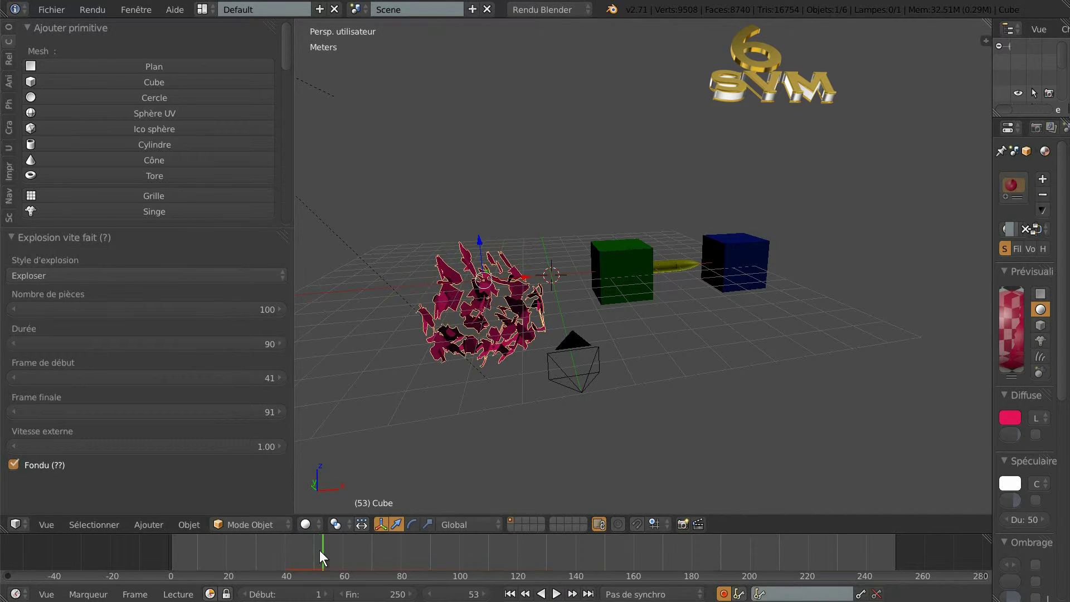
{"action": "left_click_drag", "start_coordinate": [322, 549], "coordinate": [273, 553]}
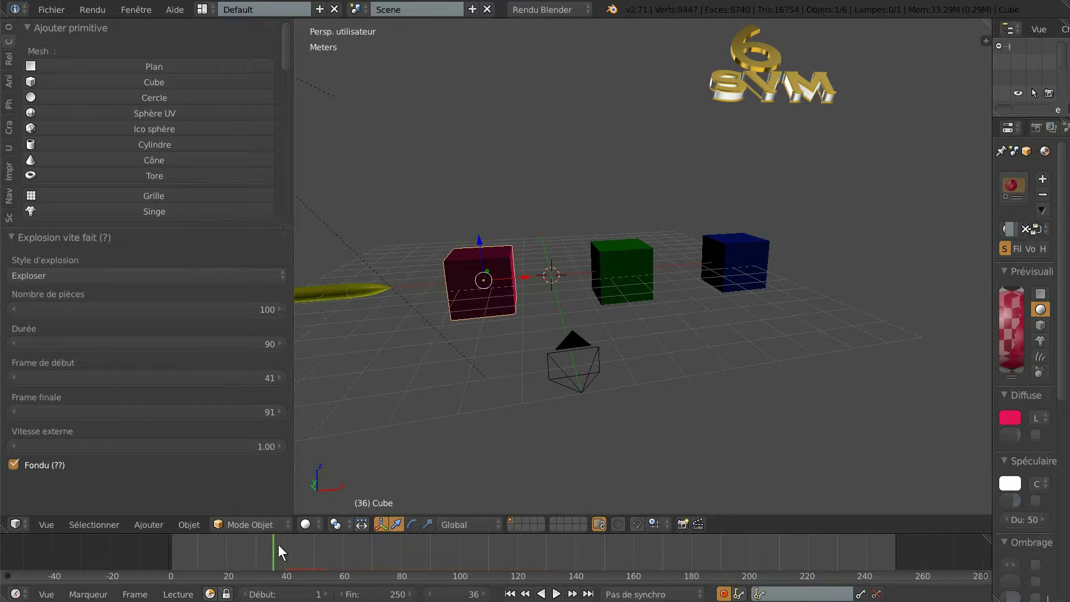
{"action": "left_click_drag", "start_coordinate": [279, 544], "coordinate": [287, 544]}
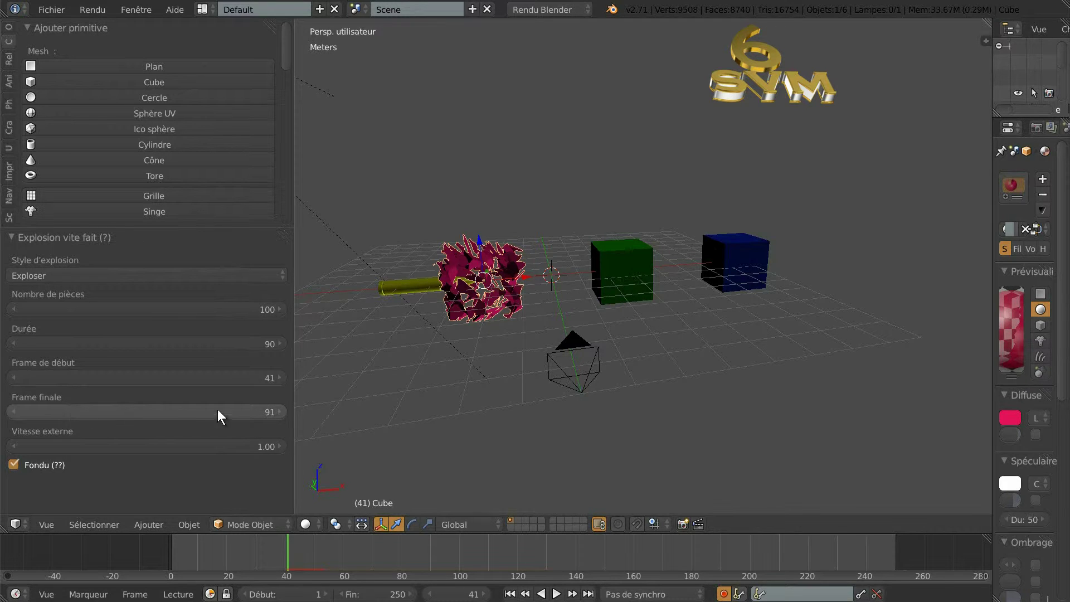
- Set the explosion's end frame to 45, play it back, and return to frame 37
{"action": "left_click", "coordinate": [269, 410]}
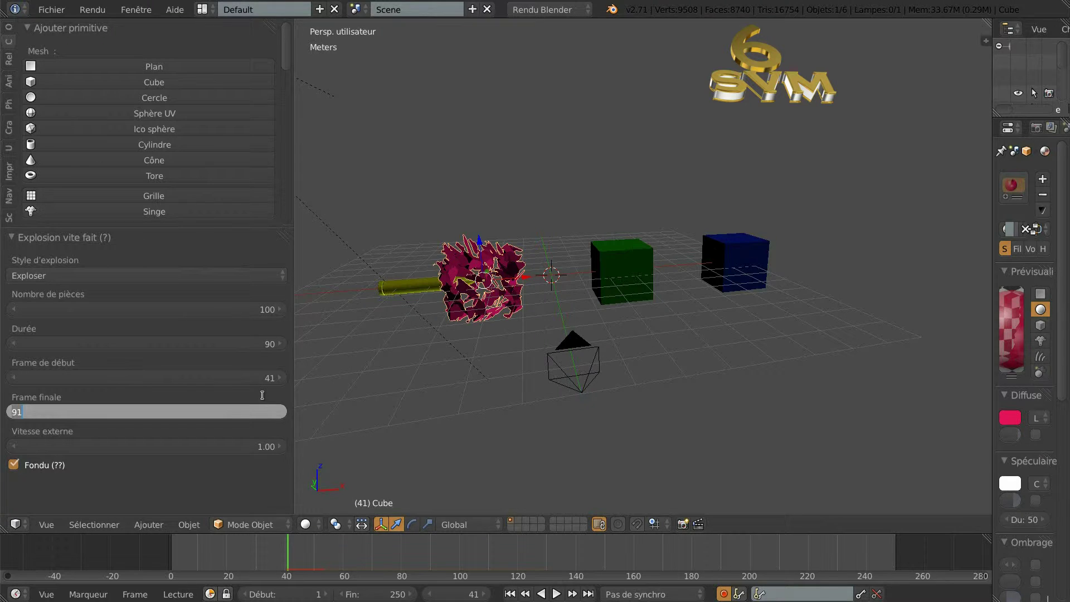
{"action": "type", "text": "45"}
{"action": "key", "text": "Return"}
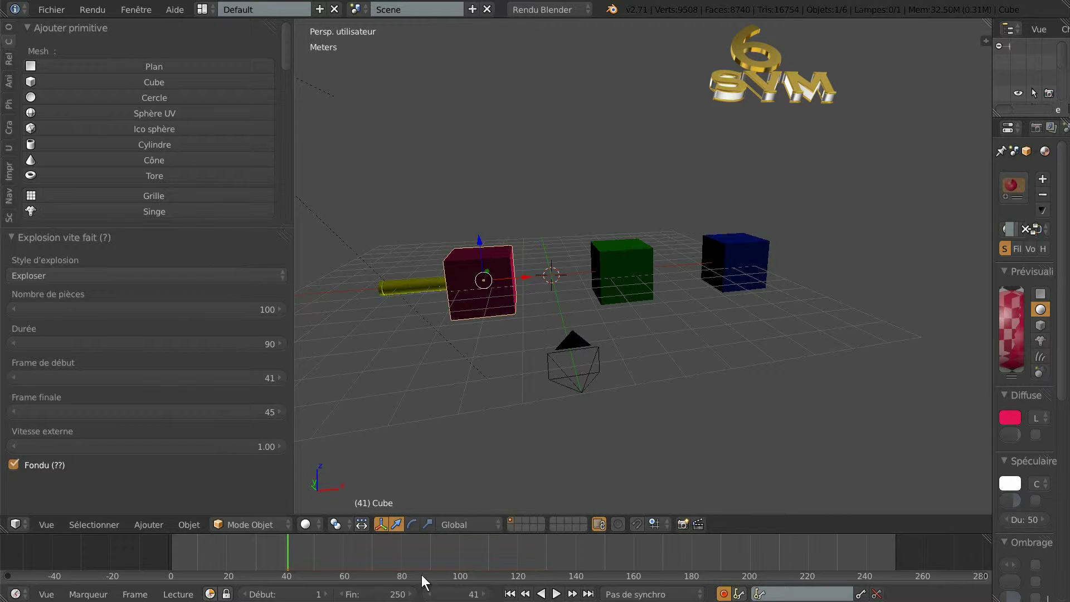
{"action": "left_click", "coordinate": [555, 593]}
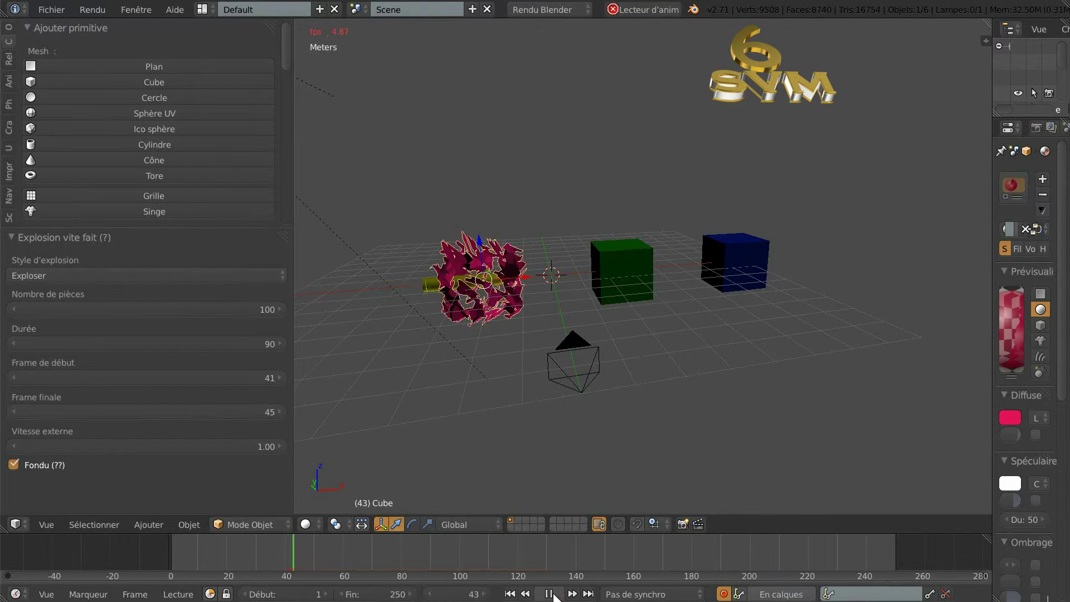
{"action": "left_click", "coordinate": [549, 594]}
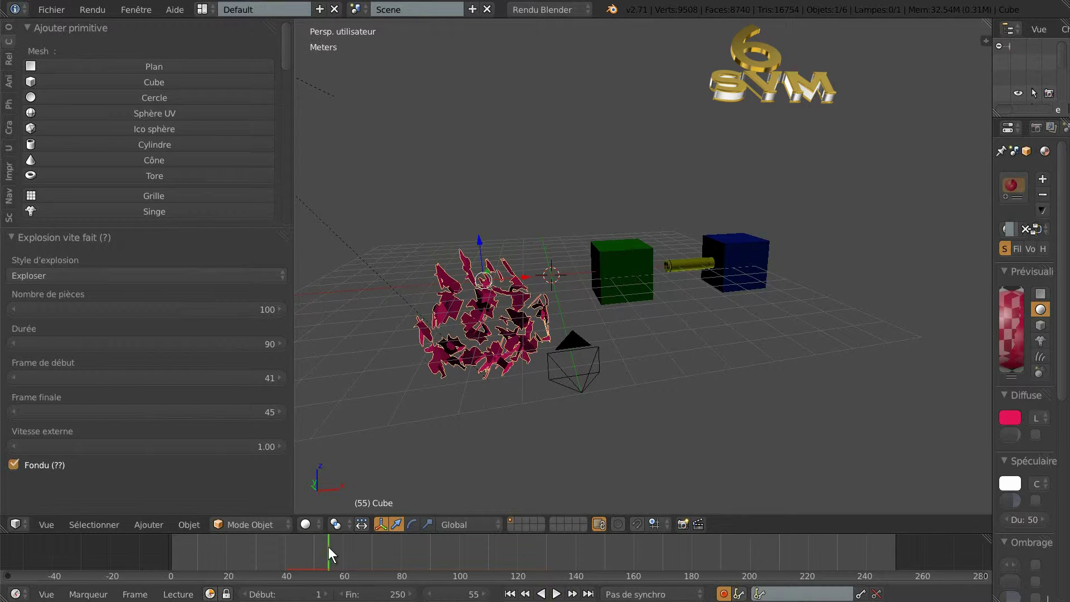
{"action": "left_click_drag", "start_coordinate": [296, 547], "coordinate": [275, 547]}
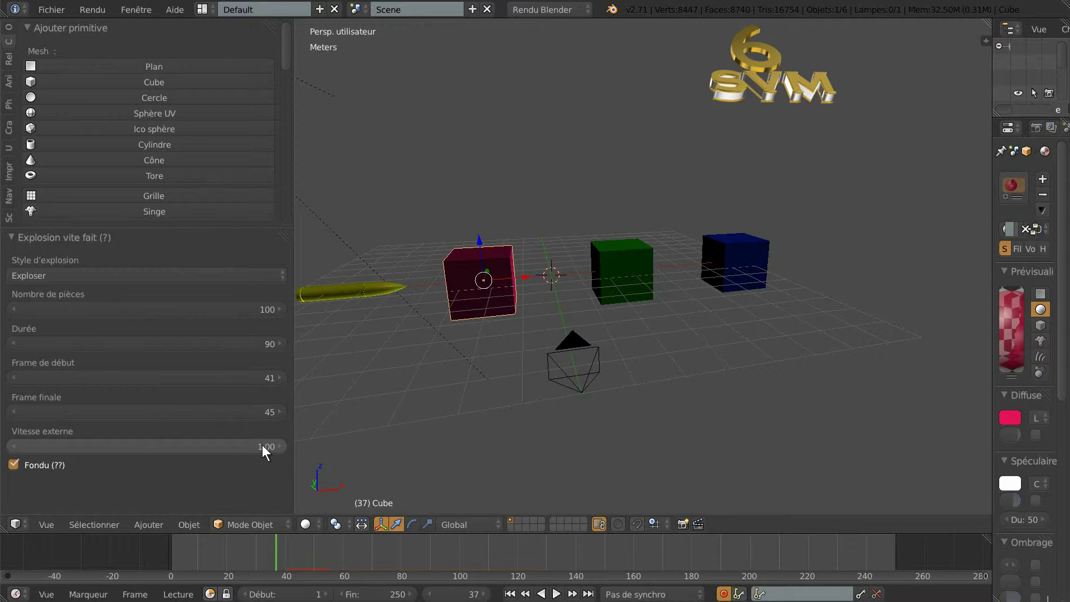
- Set the explosion's outward velocity to 5.65 and play back the red cube's burst
{"action": "mouse_move", "coordinate": [261, 444]}
{"action": "left_mouse_down"}
{"action": "mouse_move", "coordinate": [356, 451]}
{"action": "mouse_move", "coordinate": [262, 447]}
{"action": "left_mouse_up"}
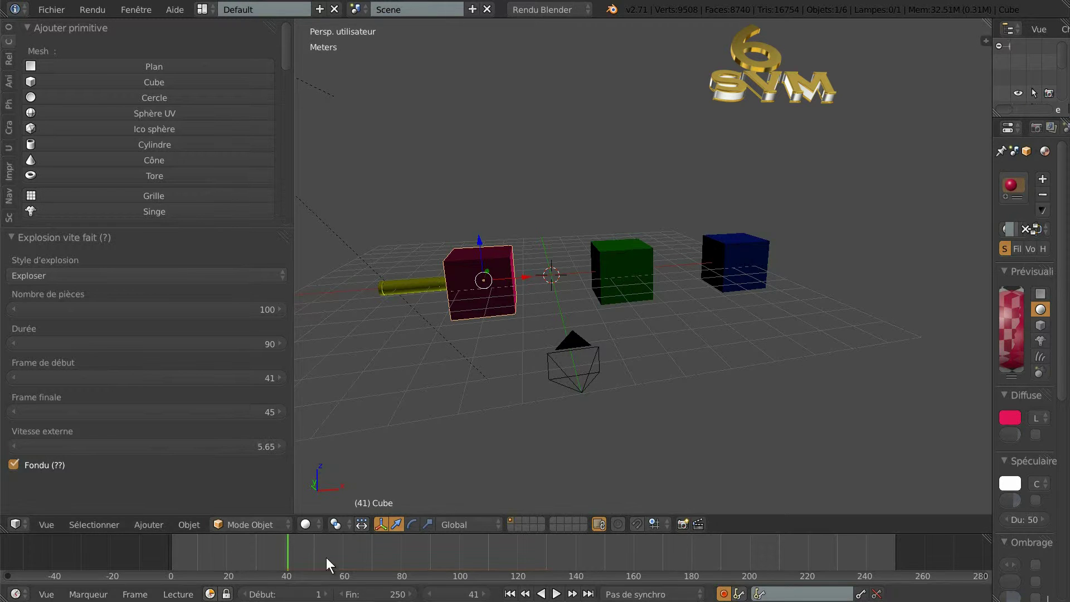
{"action": "left_click", "coordinate": [556, 594]}
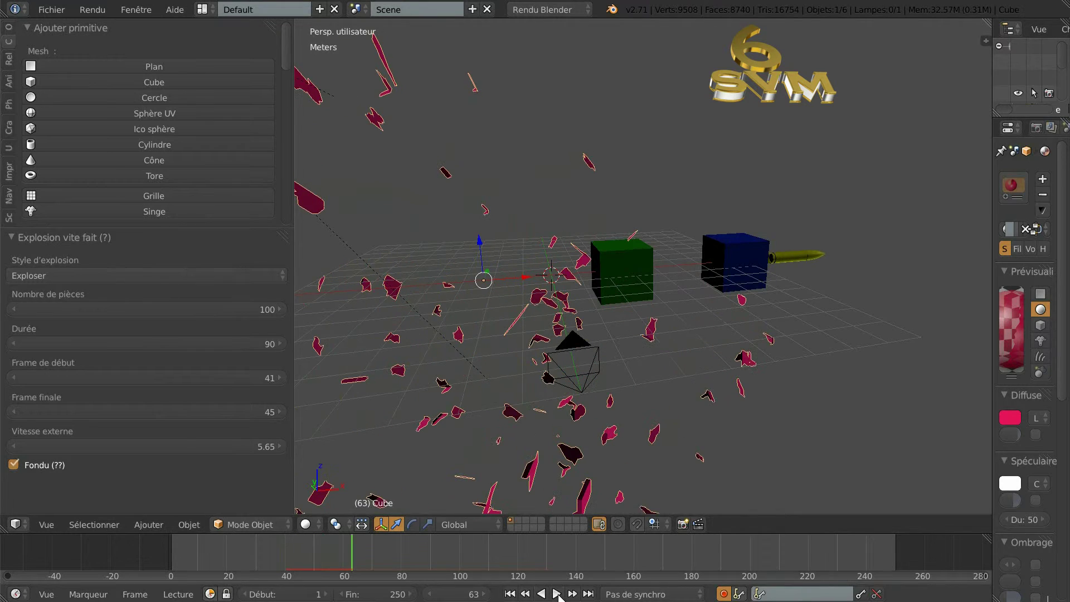
{"action": "left_click", "coordinate": [550, 594]}
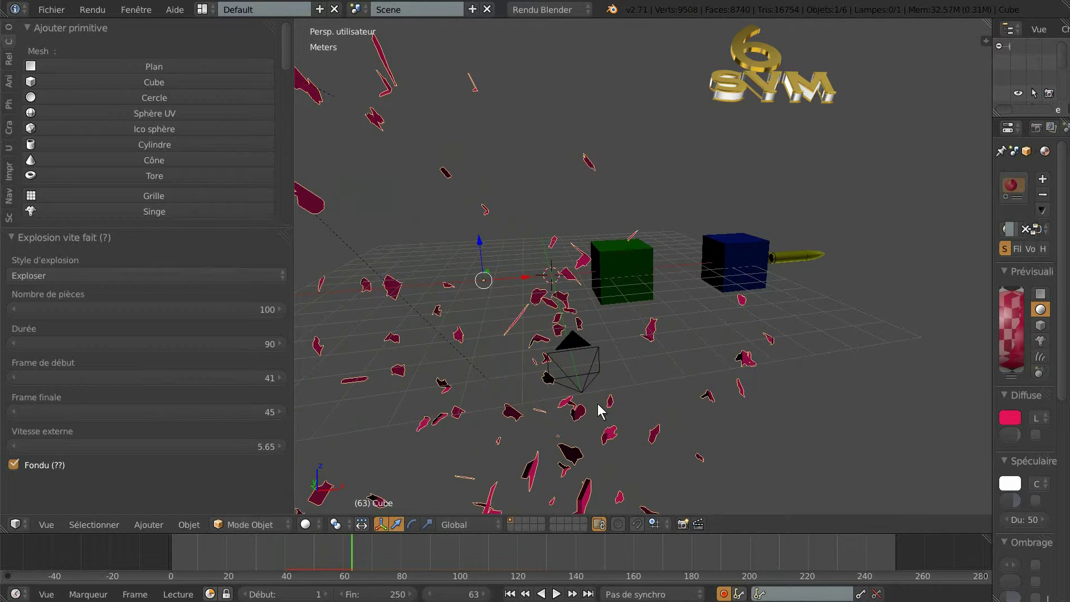
- Move the animation to frame 48, where the bullet reaches the green cube, for a closer look at the impact
{"action": "left_click_drag", "start_coordinate": [352, 551], "coordinate": [307, 556]}
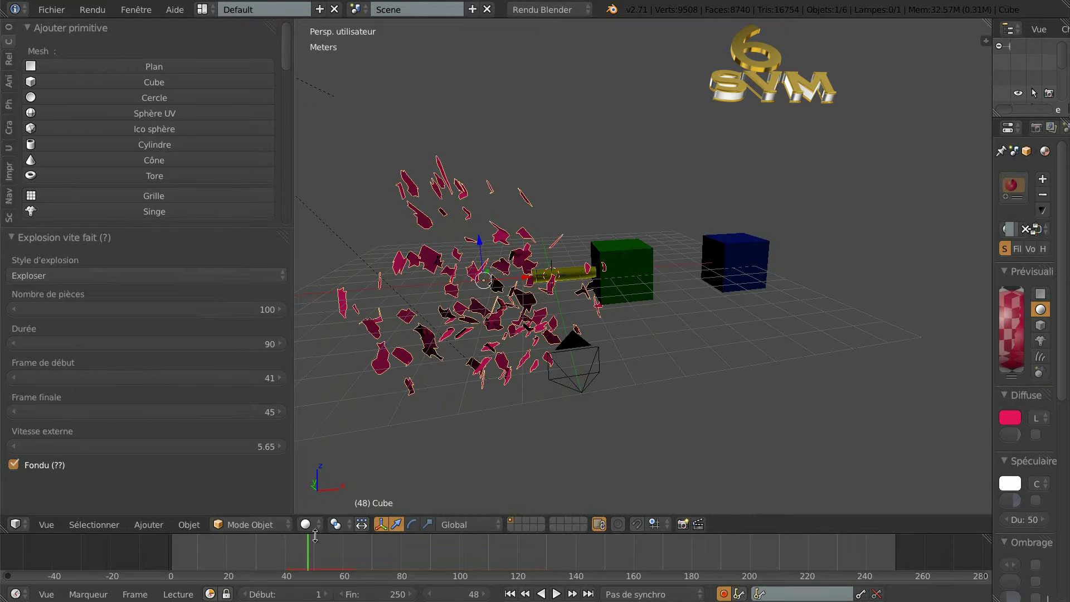
{"action": "scroll", "coordinate": [539, 366], "scroll_direction": "up", "scroll_amount": 2}
{"action": "scroll", "coordinate": [541, 377], "scroll_direction": "up", "scroll_amount": 2}
{"action": "middle_click_drag", "start_coordinate": [535, 378], "coordinate": [539, 373]}
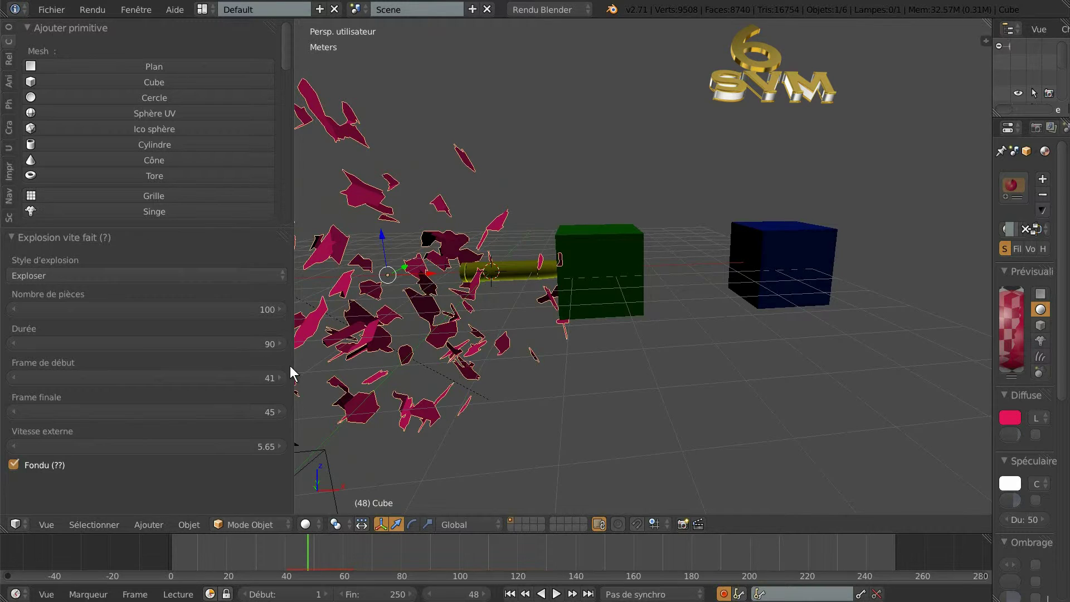
{"action": "left_click", "coordinate": [179, 525]}
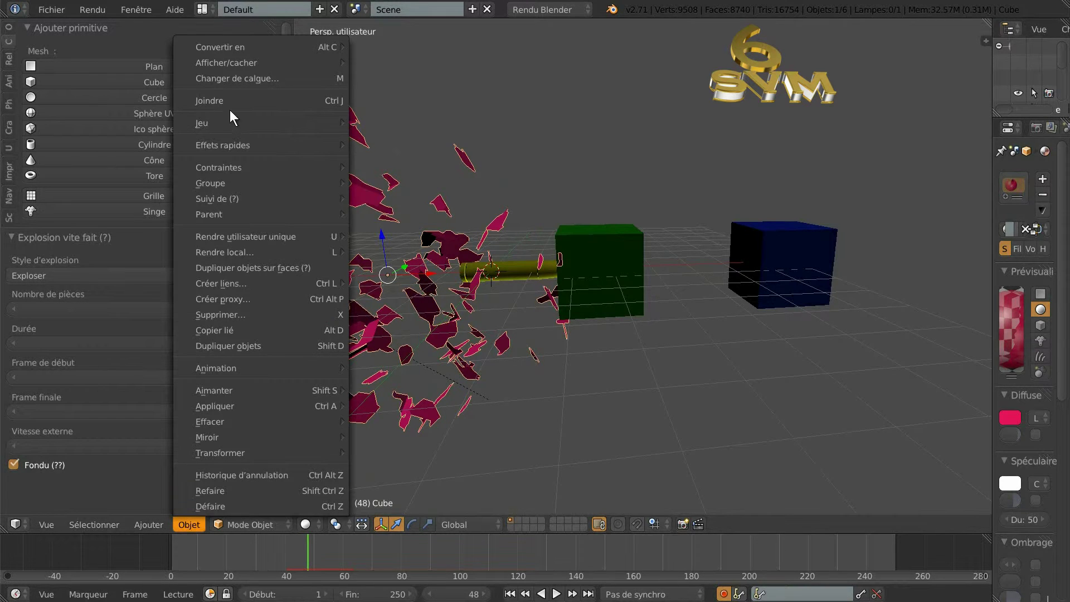
{"action": "mouse_move", "coordinate": [230, 147]}
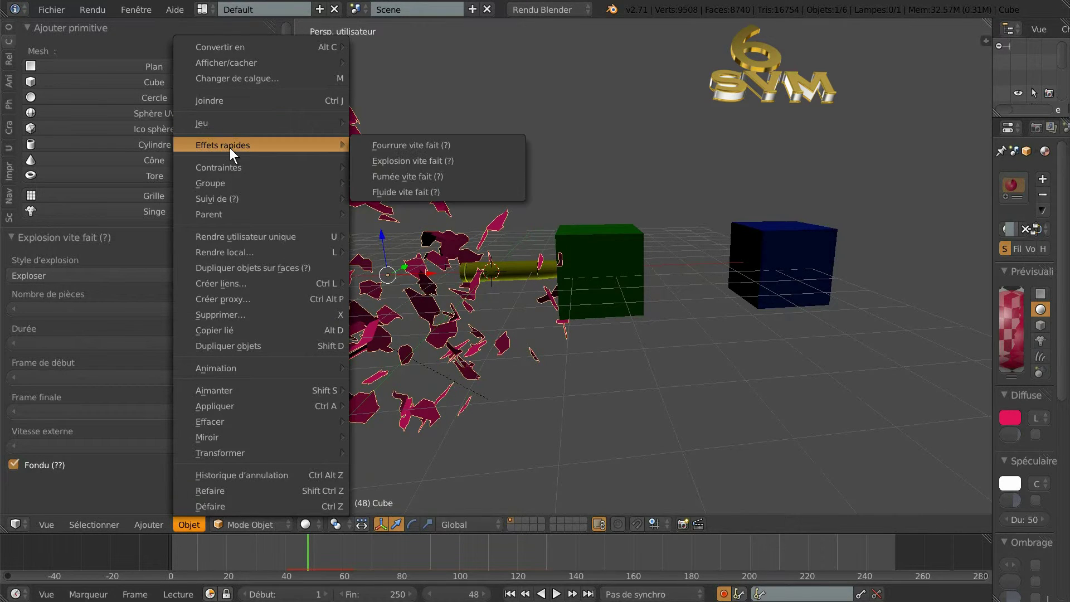
{"action": "left_click", "coordinate": [396, 160]}
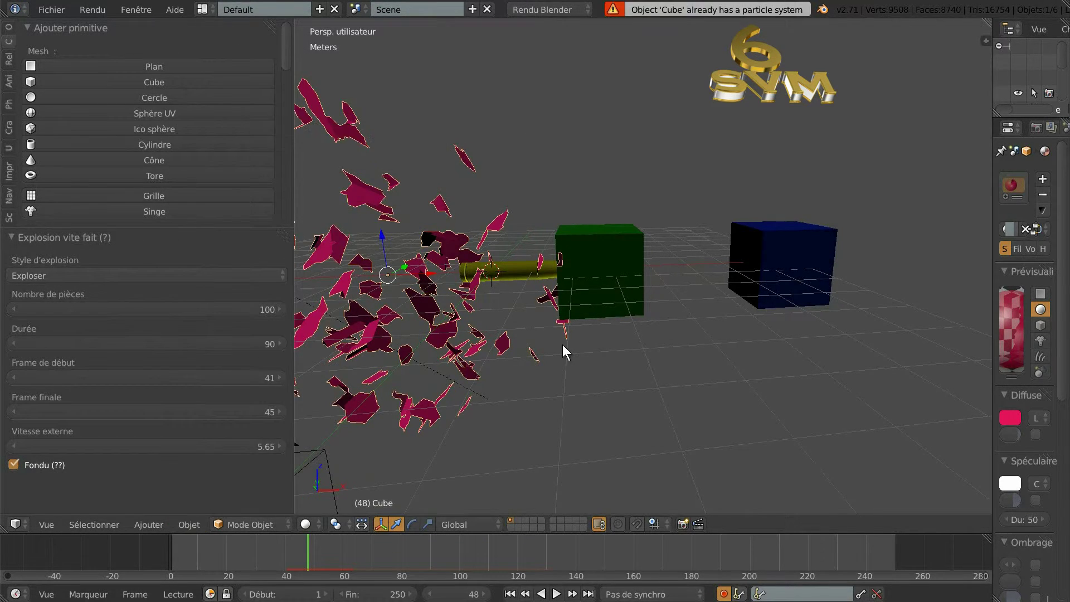
- Apply the Quick Explode effect to the green cube at frame 48
{"action": "right_click", "coordinate": [595, 261]}
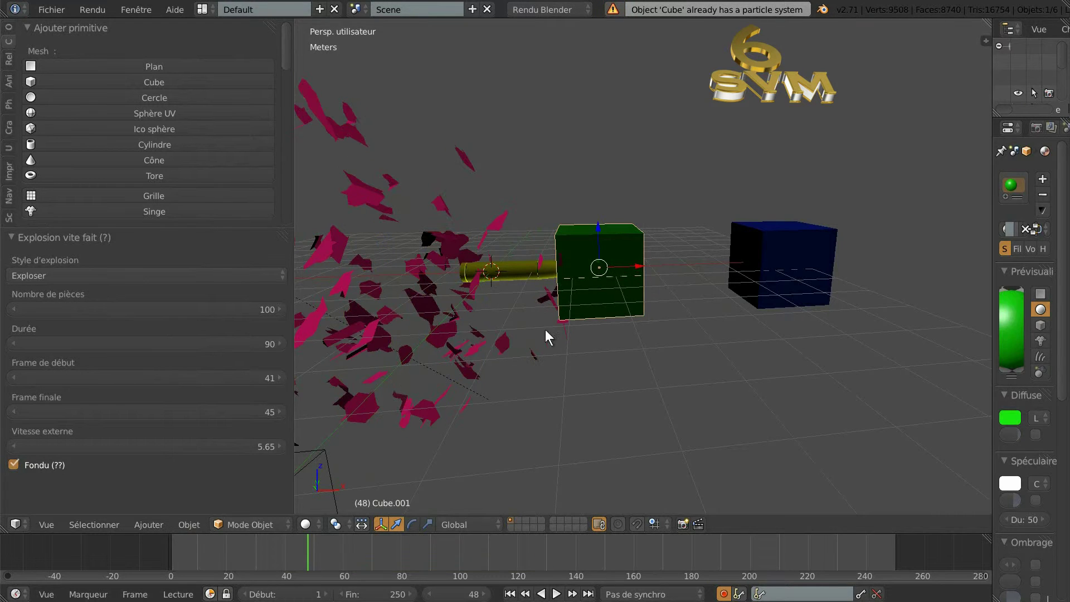
{"action": "left_click", "coordinate": [189, 524]}
{"action": "mouse_move", "coordinate": [230, 142]}
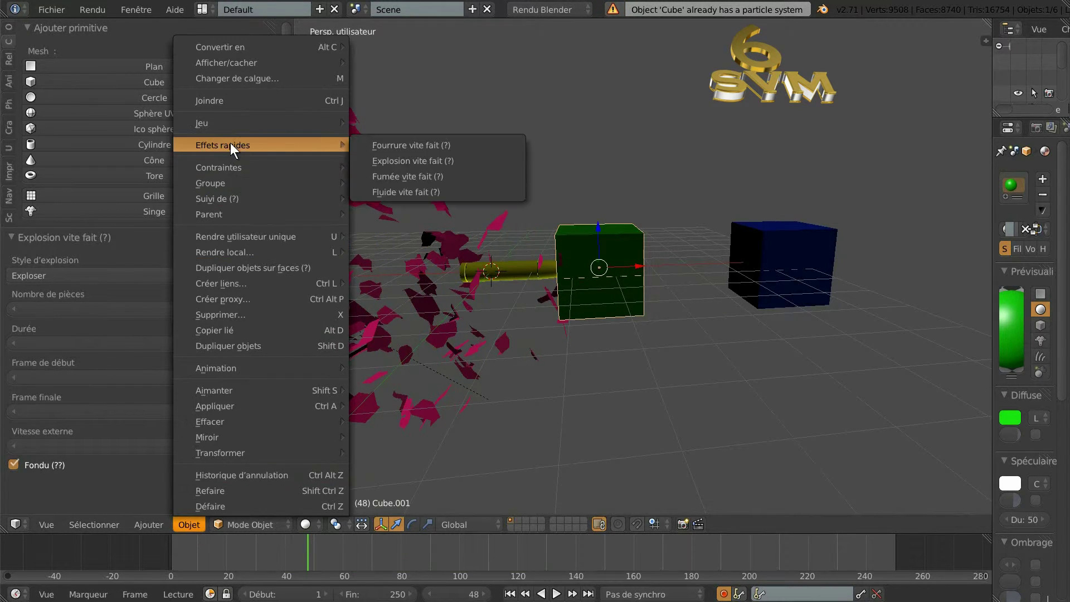
{"action": "left_click", "coordinate": [419, 161]}
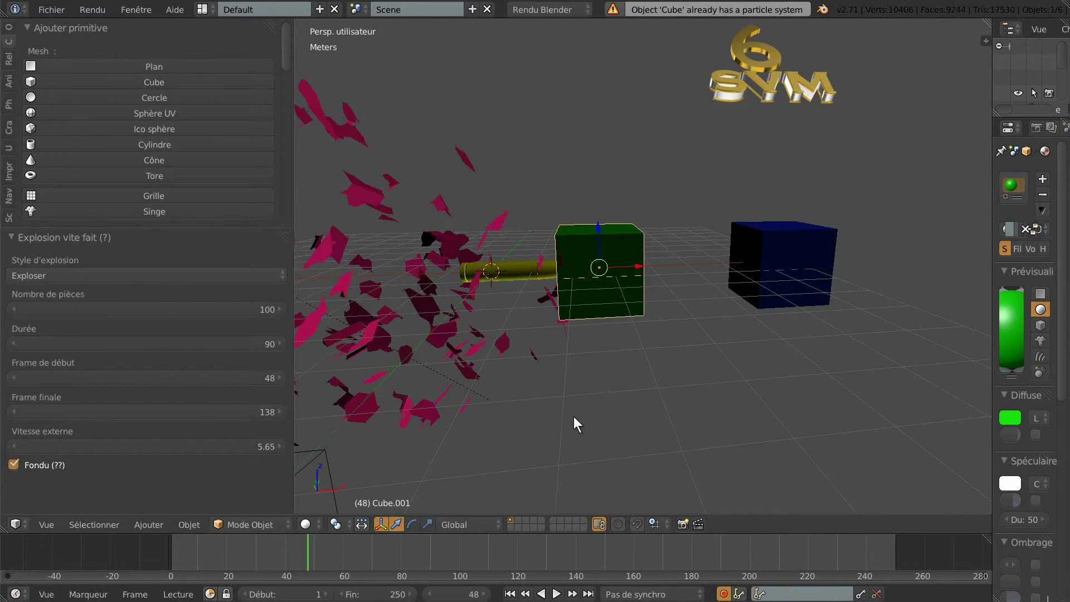
- Preview the green cube's burst frame by frame up to frame 55, where the bullet enters the blue cube
{"action": "left_click", "coordinate": [310, 551]}
{"action": "left_click", "coordinate": [312, 550]}
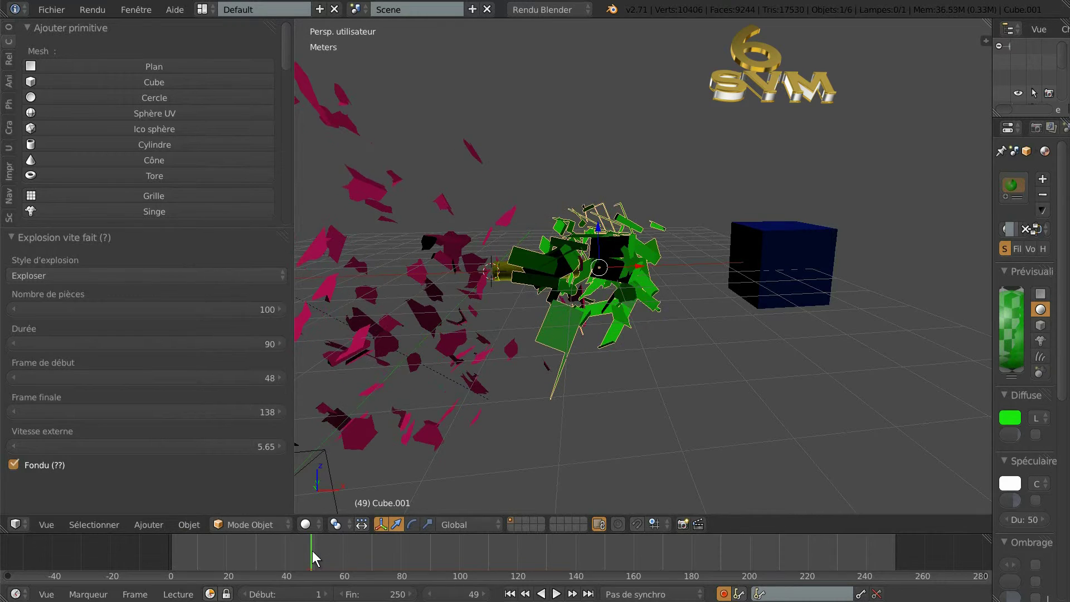
{"action": "left_click", "coordinate": [313, 550]}
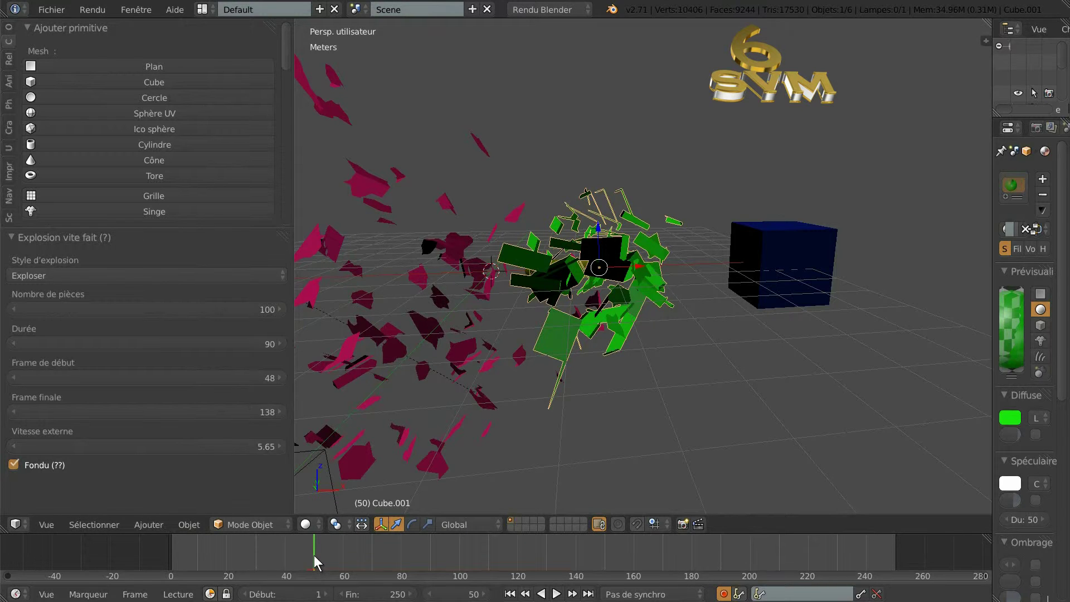
{"action": "left_click_drag", "start_coordinate": [313, 555], "coordinate": [327, 554]}
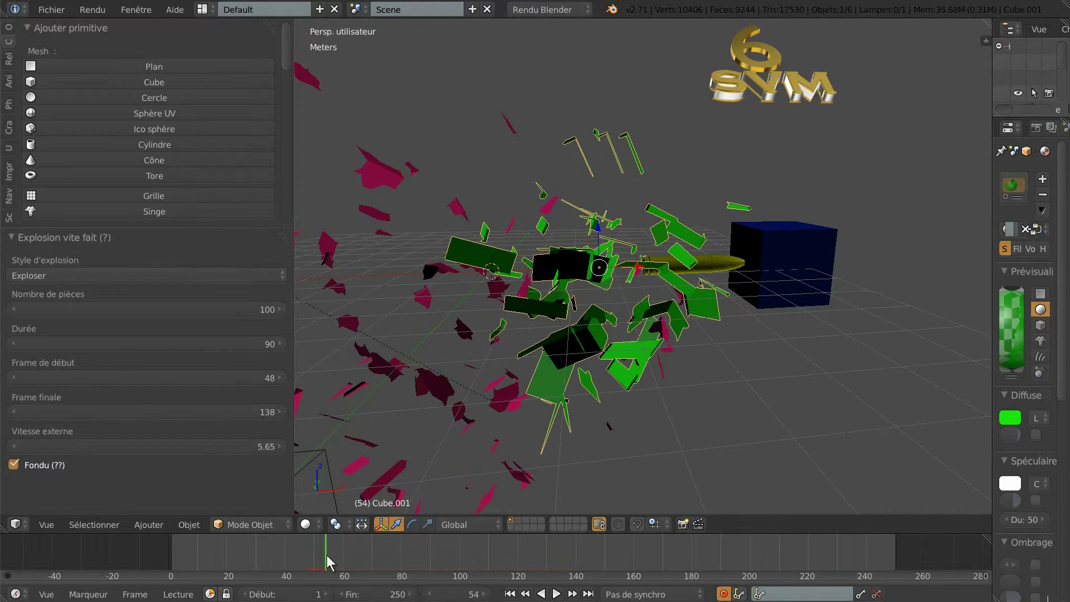
{"action": "key", "text": "Right"}
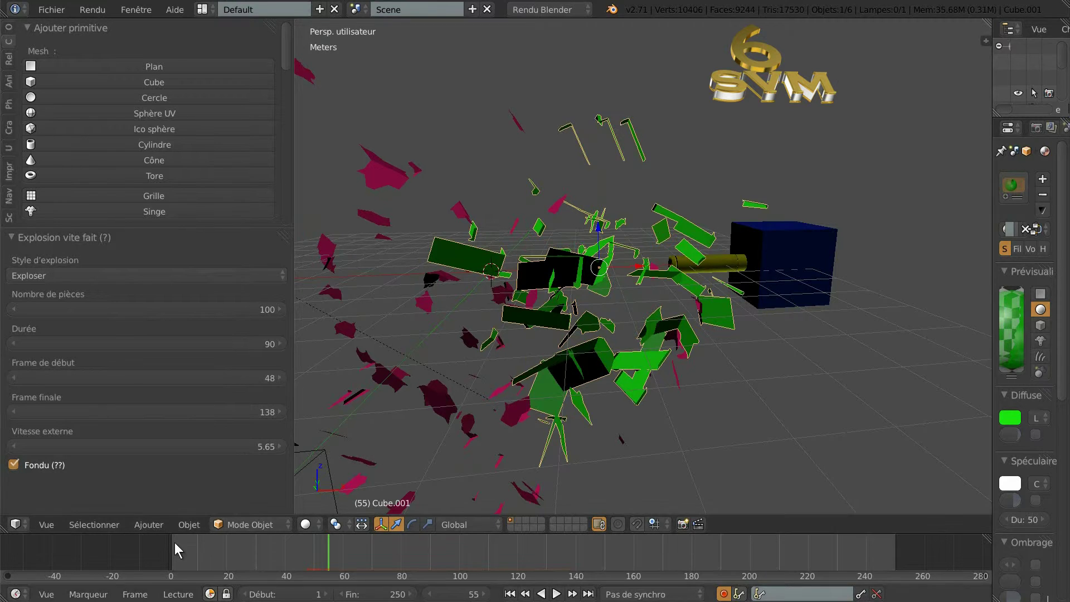
{"action": "left_click", "coordinate": [187, 525]}
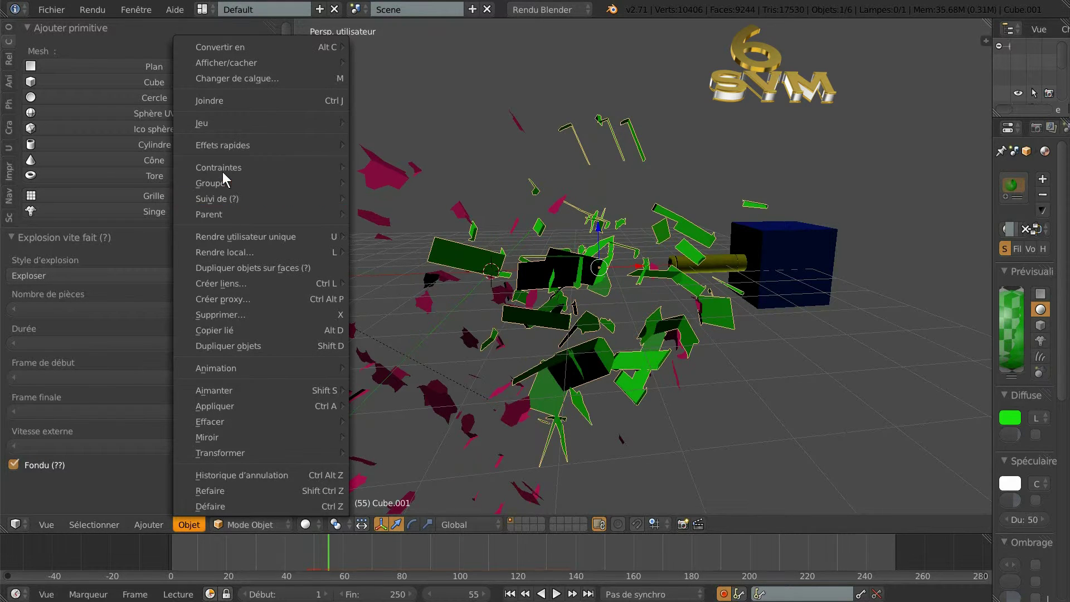
{"action": "mouse_move", "coordinate": [223, 145]}
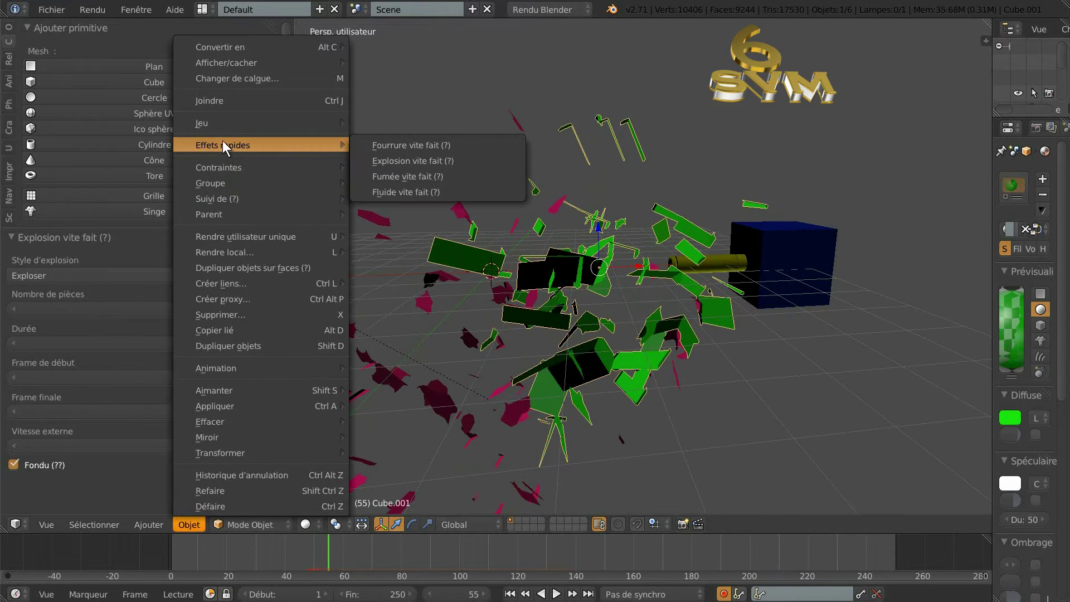
{"action": "left_click", "coordinate": [416, 160]}
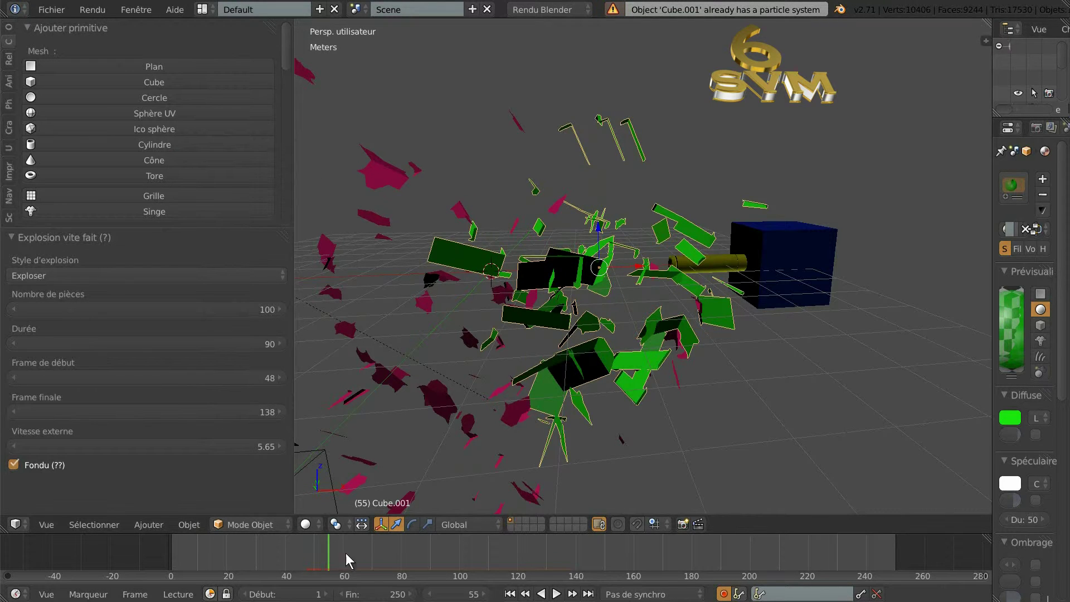
- Recheck the bullet's path from frame 49 to 55 and apply Quick Explode to the blue cube at frame 55
{"action": "left_click_drag", "start_coordinate": [345, 552], "coordinate": [311, 557]}
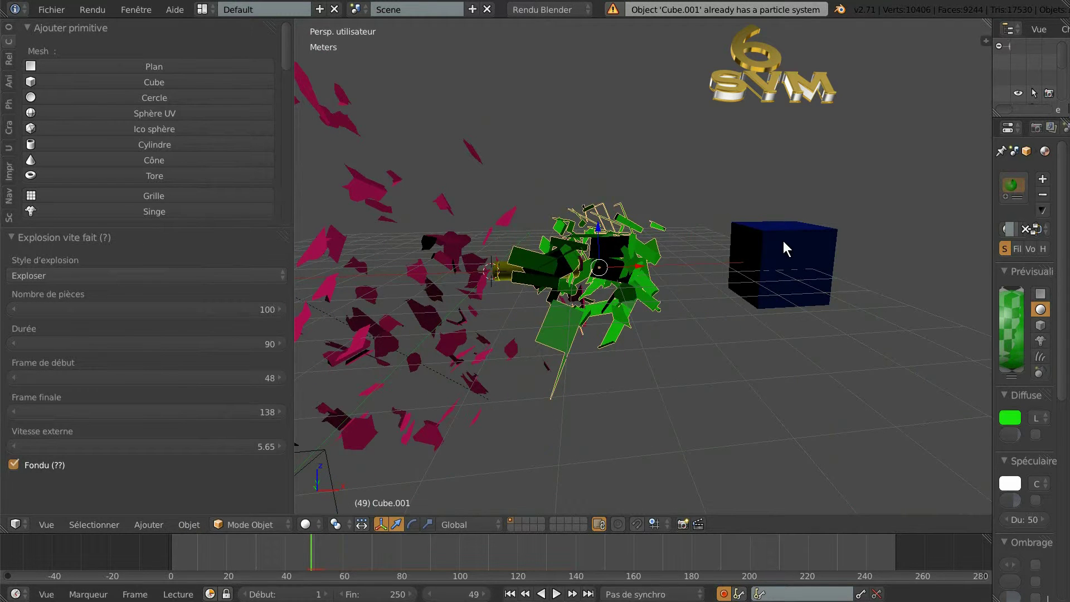
{"action": "left_click_drag", "start_coordinate": [321, 556], "coordinate": [326, 556]}
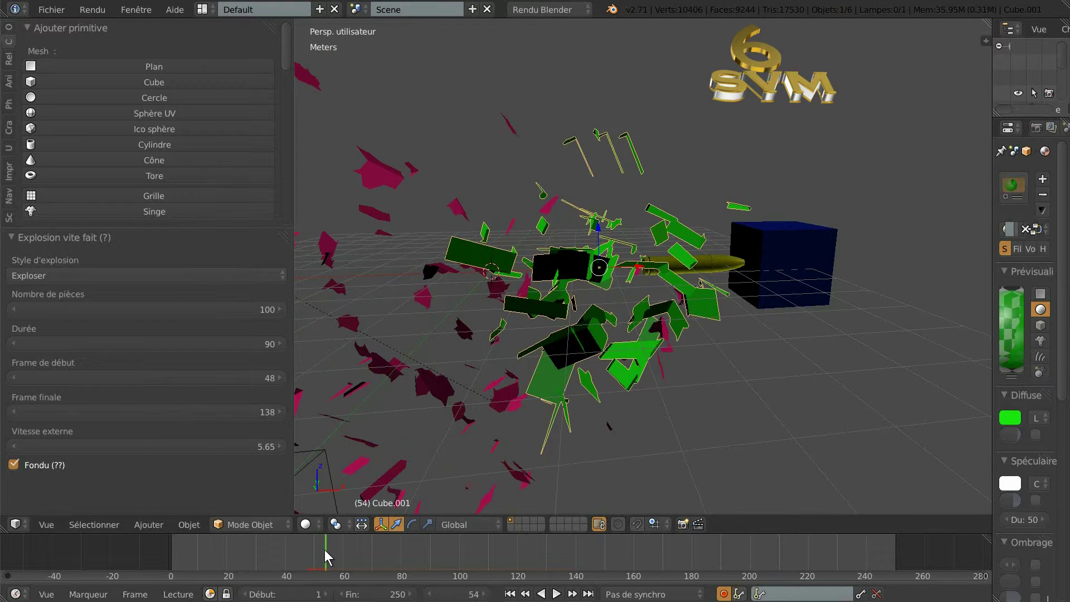
{"action": "left_click_drag", "start_coordinate": [327, 556], "coordinate": [329, 556]}
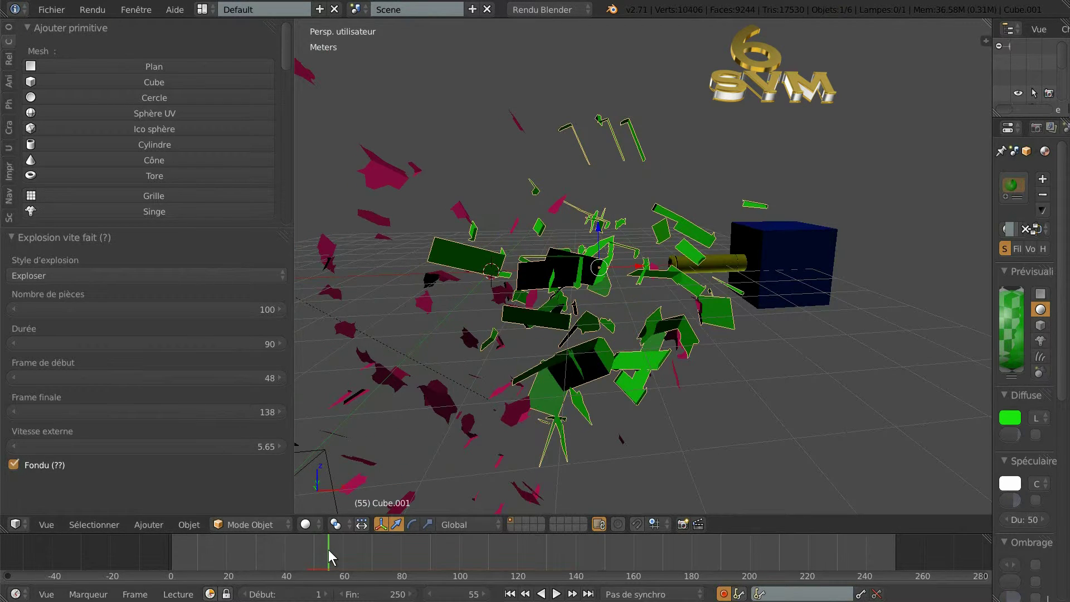
{"action": "right_click", "coordinate": [759, 257]}
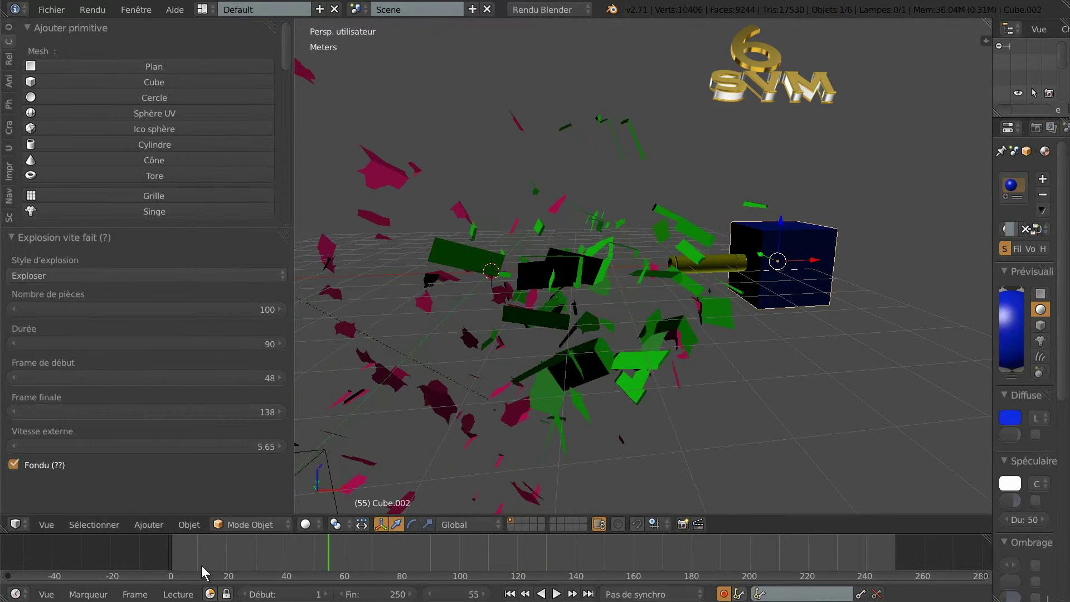
{"action": "left_click", "coordinate": [185, 527]}
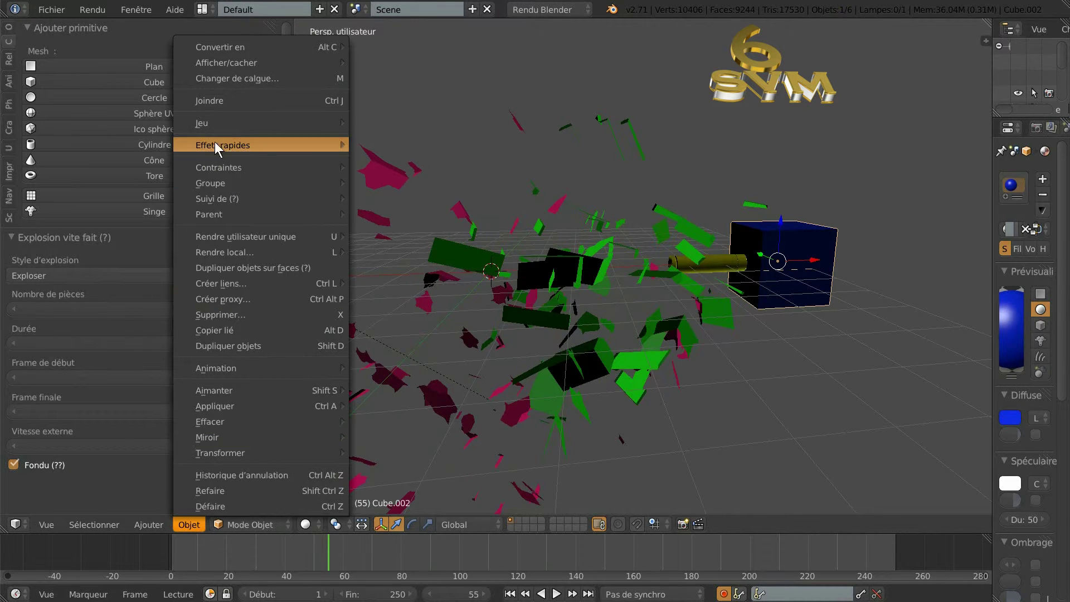
{"action": "mouse_move", "coordinate": [215, 144]}
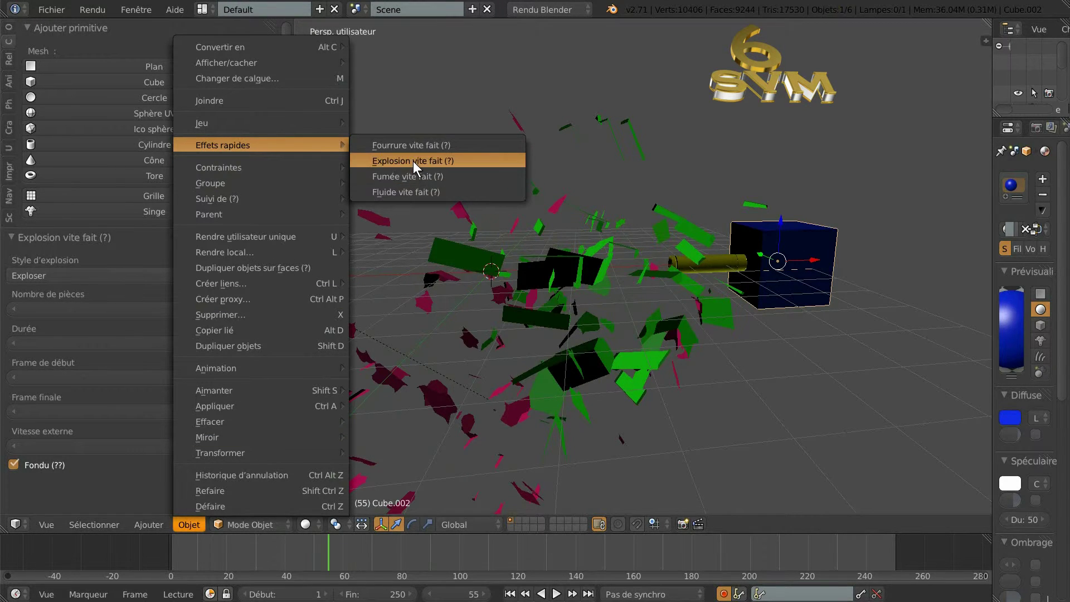
{"action": "left_click", "coordinate": [412, 162]}
- Scrub through the blue cube's burst and return to frame 0 with all three cubes in view
{"action": "left_click_drag", "start_coordinate": [325, 551], "coordinate": [386, 559]}
{"action": "left_click_drag", "start_coordinate": [232, 552], "coordinate": [145, 556]}
{"action": "scroll", "coordinate": [613, 468], "scroll_direction": "down", "scroll_amount": 1}
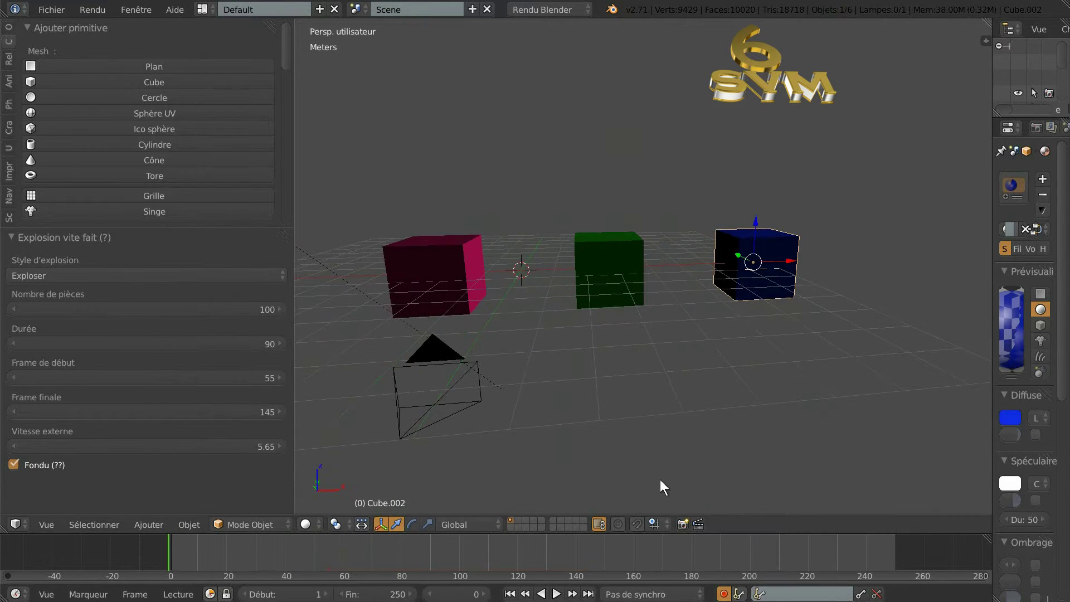
{"action": "scroll", "coordinate": [719, 379], "scroll_direction": "down", "scroll_amount": 1}
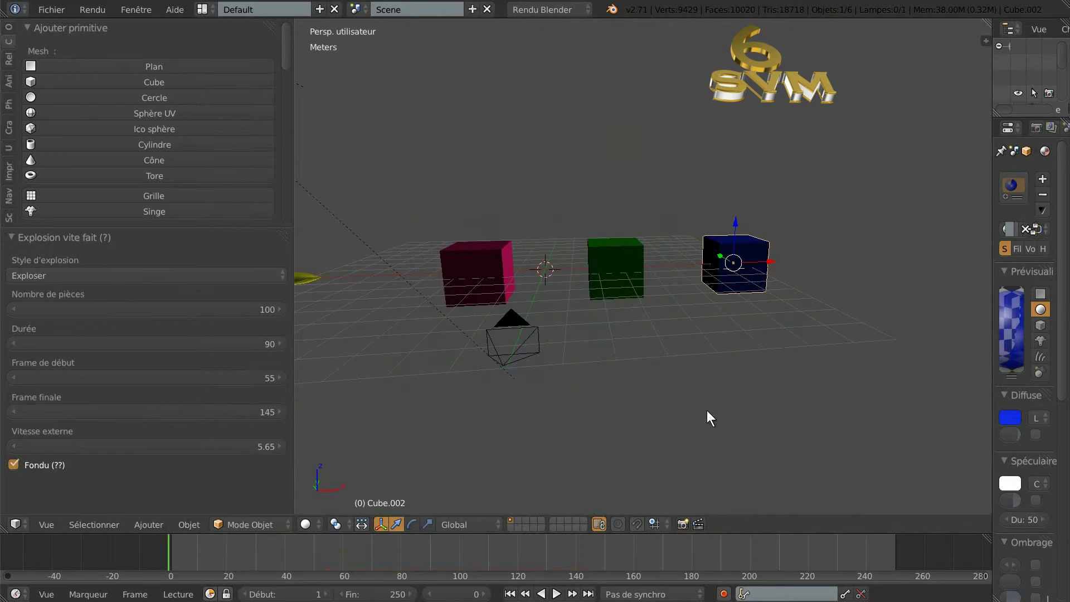
{"action": "middle_click_drag", "start_coordinate": [706, 410], "coordinate": [694, 413]}
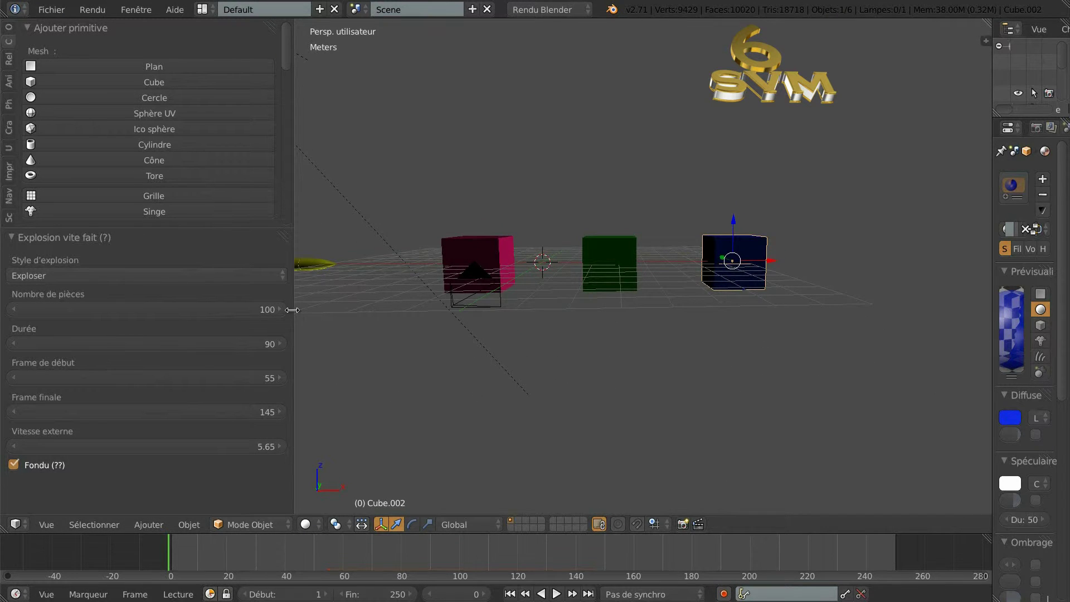
- Narrow the tool shelf and play the full animation of the bullet exploding the three cubes, stopping at frame 165
{"action": "left_click_drag", "start_coordinate": [292, 310], "coordinate": [66, 310]}
{"action": "scroll", "coordinate": [308, 362], "scroll_direction": "down", "scroll_amount": 2}
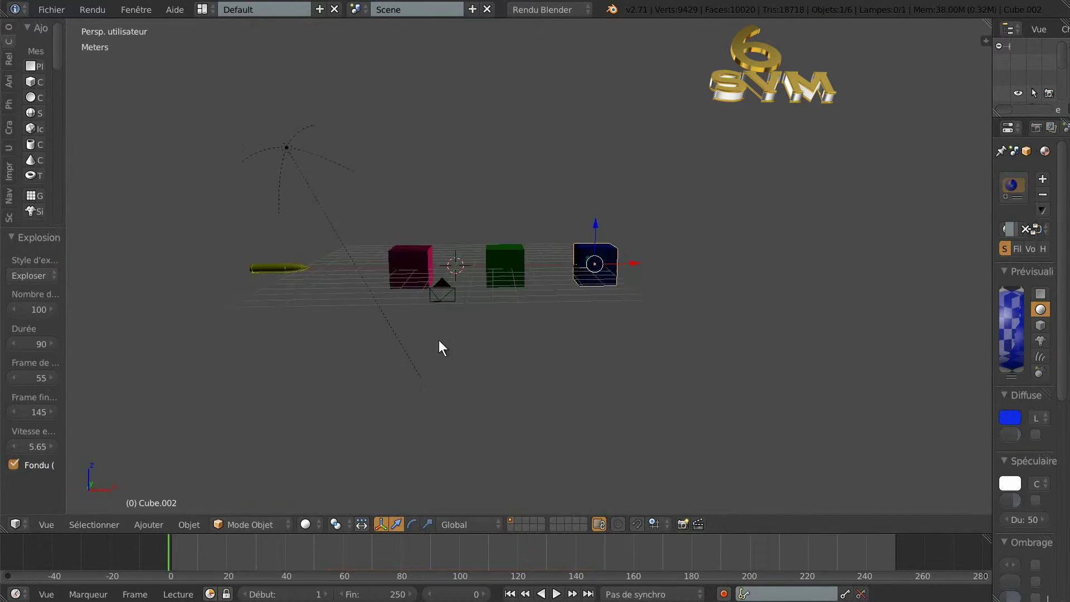
{"action": "middle_click_drag", "start_coordinate": [439, 339], "coordinate": [506, 343]}
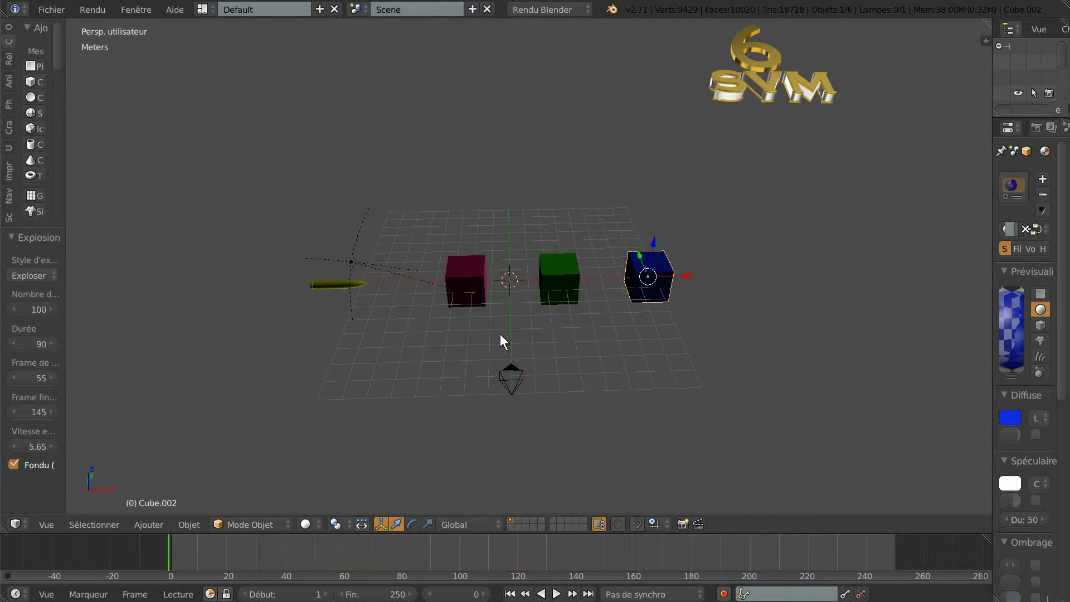
{"action": "scroll", "coordinate": [497, 328], "scroll_direction": "up", "scroll_amount": 1}
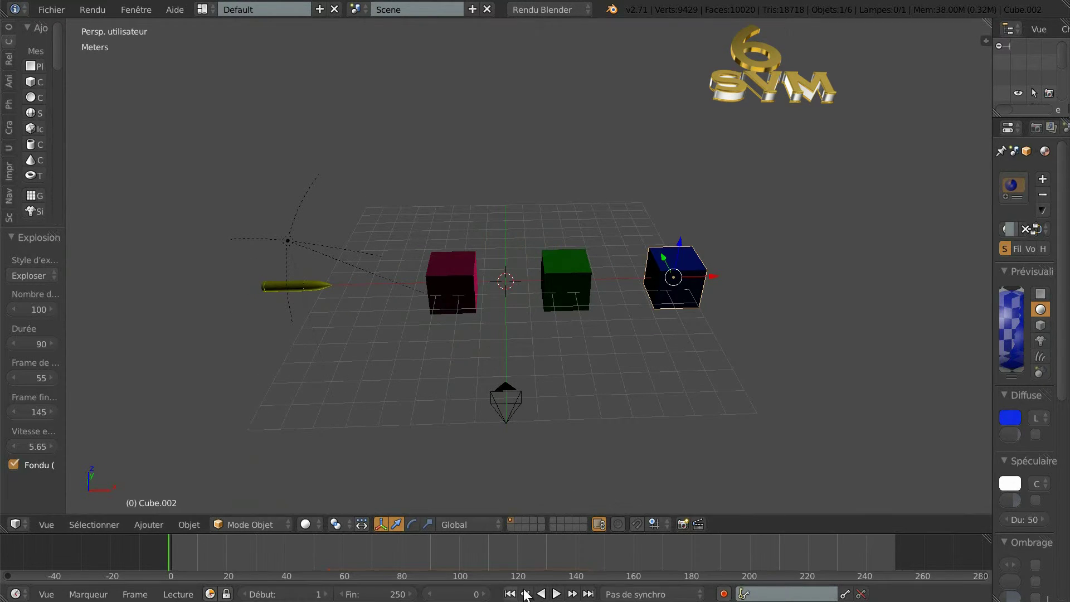
{"action": "left_click", "coordinate": [556, 594]}
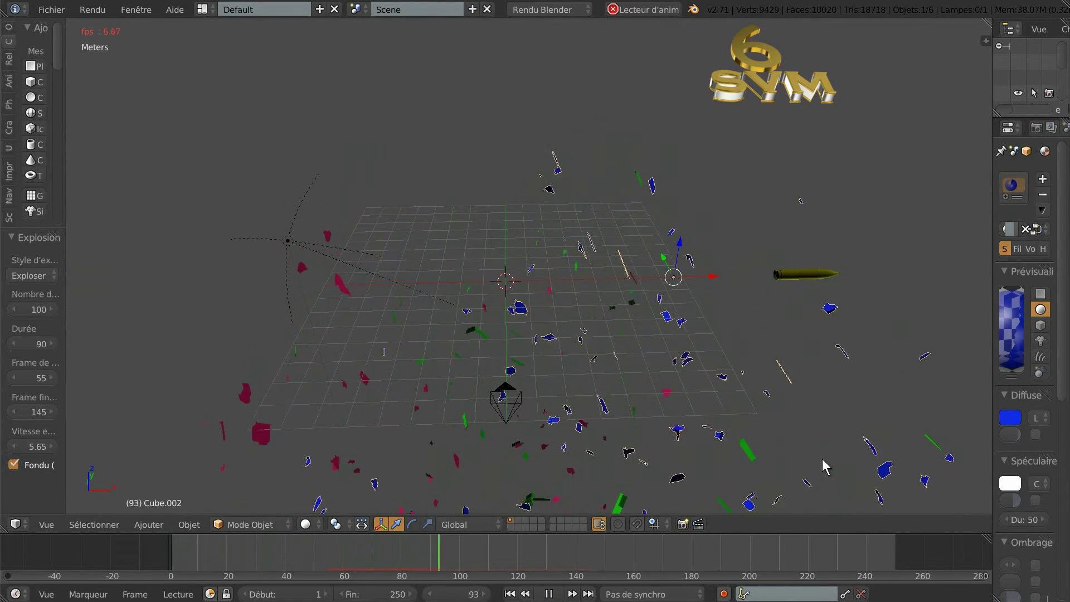
{"action": "scroll", "coordinate": [831, 446], "scroll_direction": "up", "scroll_amount": 2}
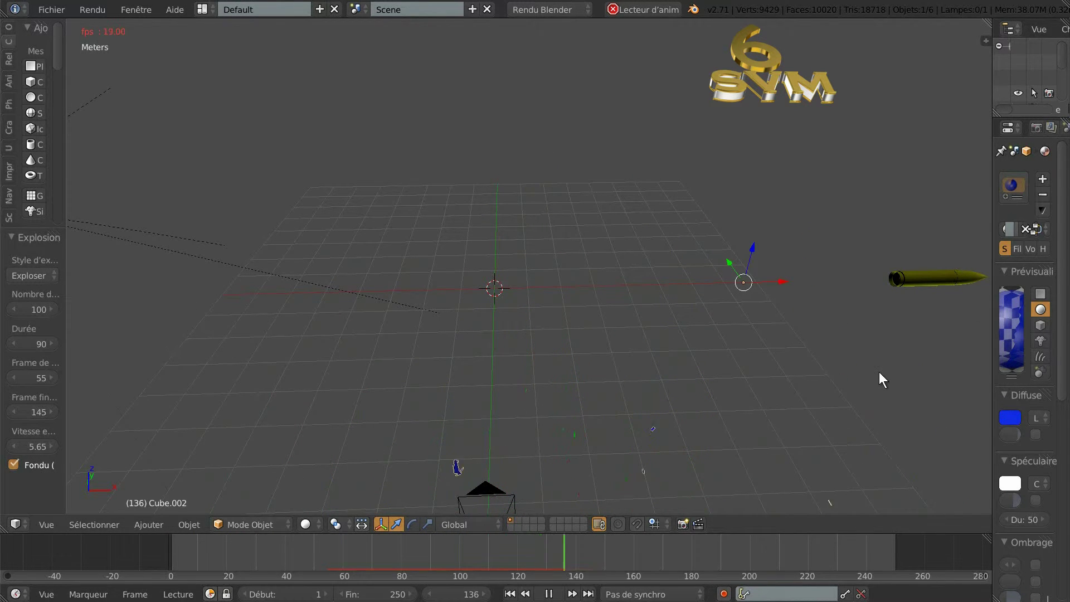
{"action": "left_click", "coordinate": [548, 594]}
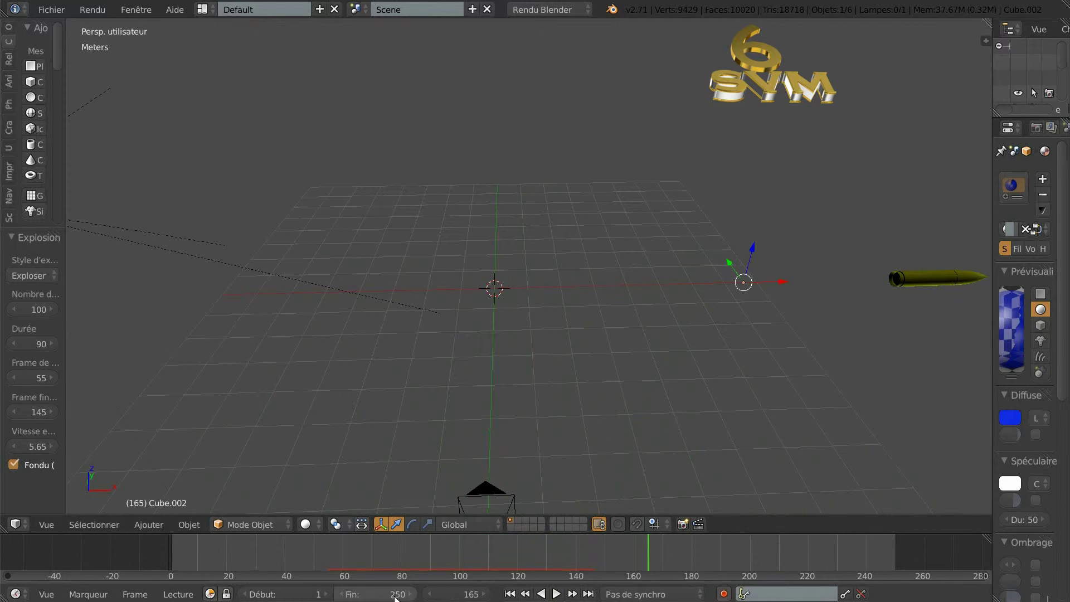
- Set the animation's end frame to 150 and show the render settings in a widened properties editor
{"action": "mouse_move", "coordinate": [396, 598]}
{"action": "left_mouse_down"}
{"action": "mouse_move", "coordinate": [346, 601]}
{"action": "mouse_move", "coordinate": [335, 6]}
{"action": "left_mouse_up"}
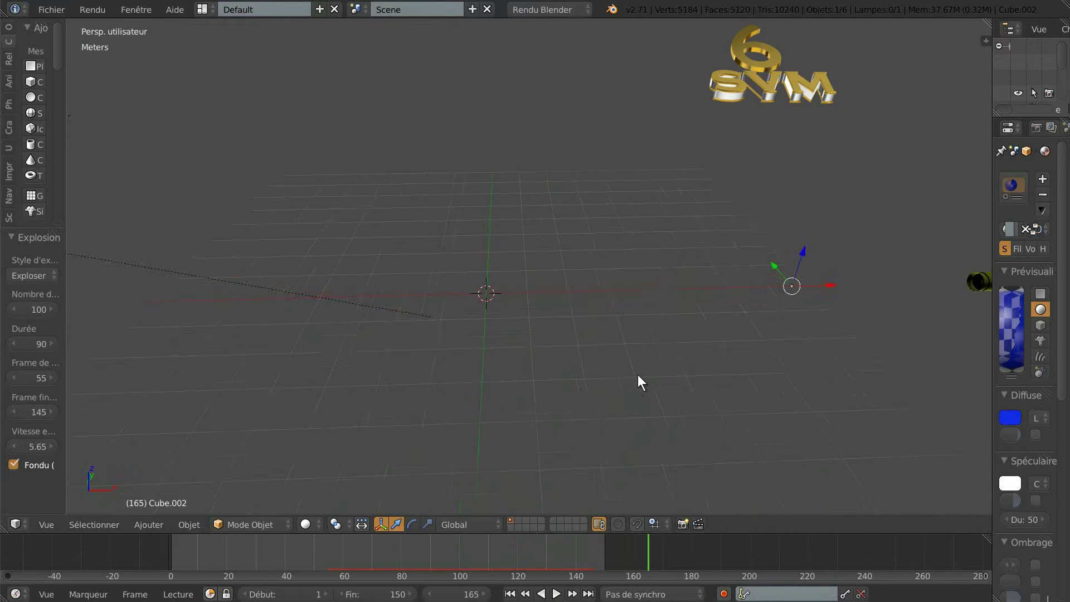
{"action": "scroll", "coordinate": [637, 375], "scroll_direction": "down", "scroll_amount": 2}
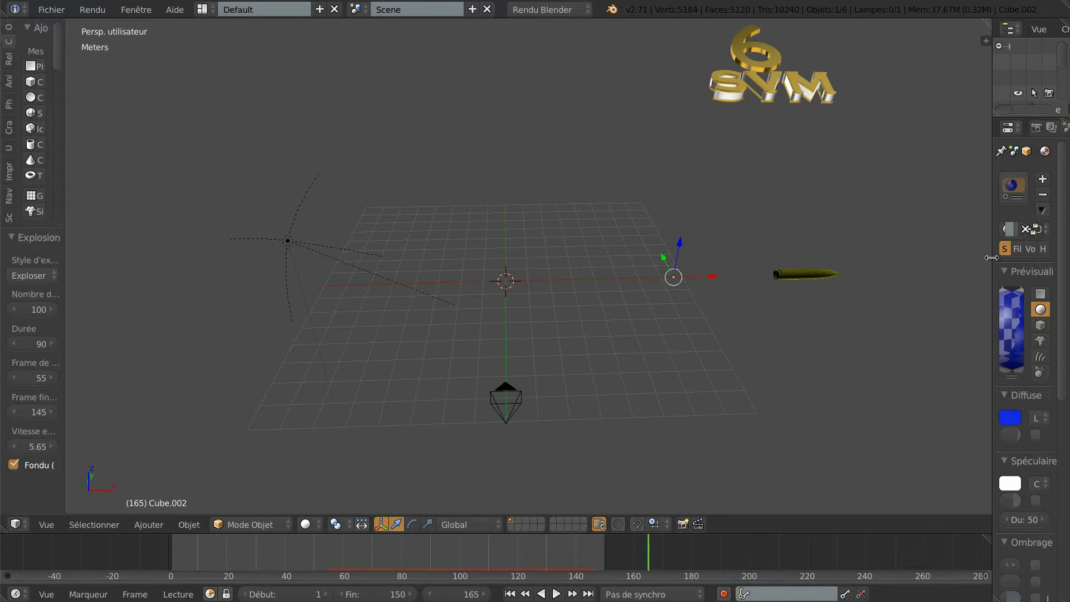
{"action": "left_click_drag", "start_coordinate": [991, 257], "coordinate": [876, 262]}
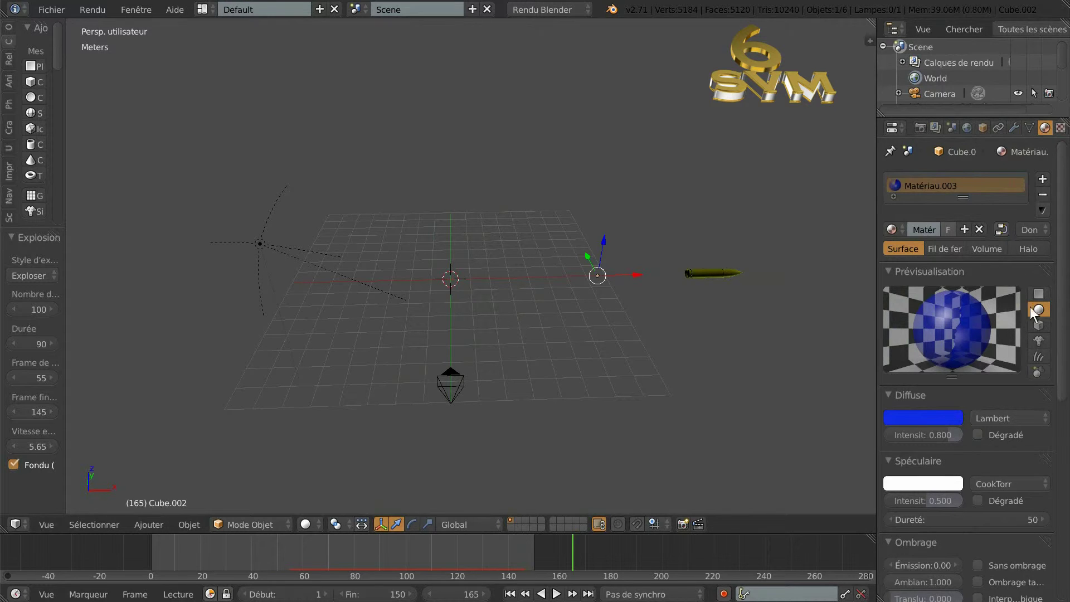
{"action": "left_click", "coordinate": [919, 128]}
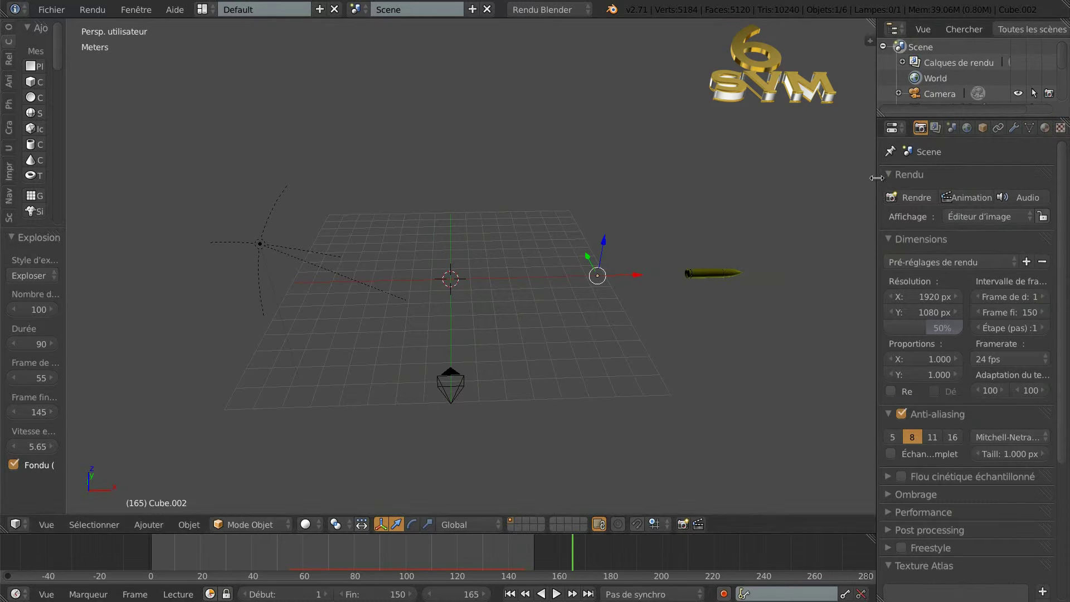
{"action": "left_click_drag", "start_coordinate": [876, 177], "coordinate": [847, 179]}
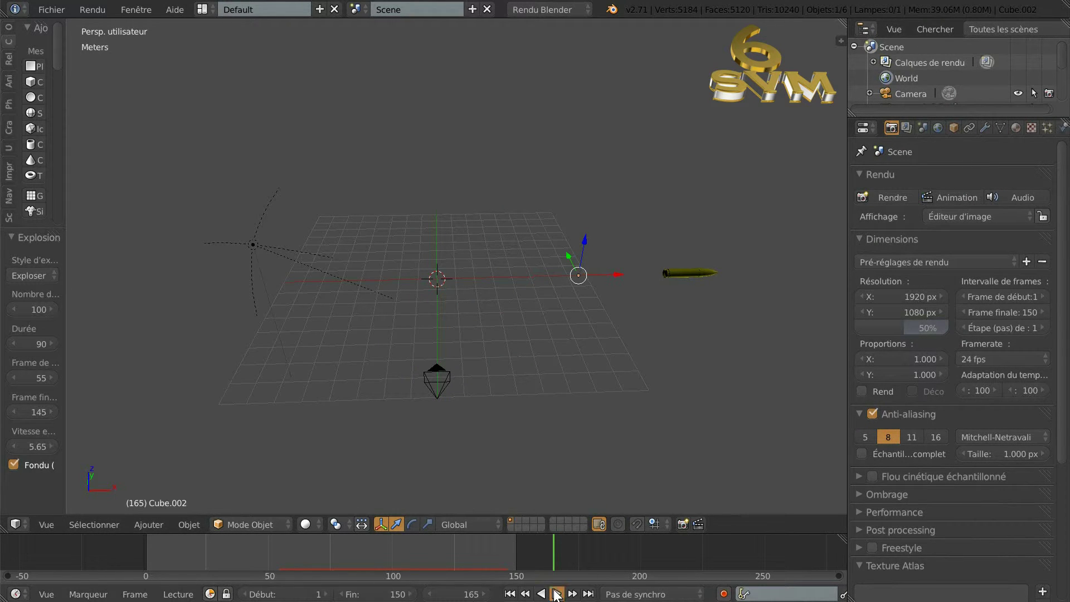
- Play the animation and raise the new time-remapping value to 170
{"action": "left_click", "coordinate": [556, 594]}
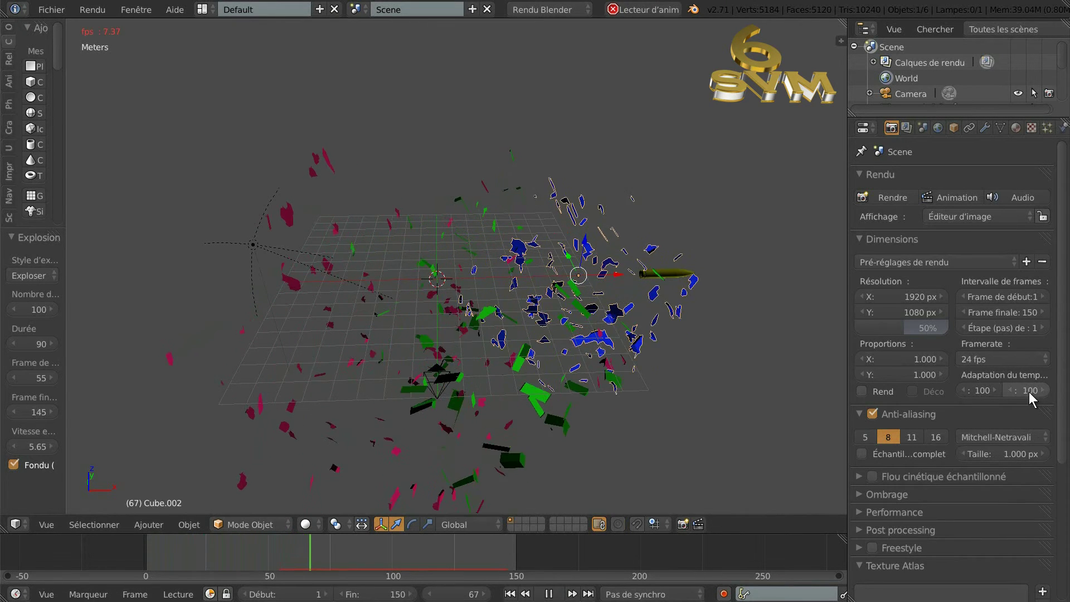
{"action": "left_click_drag", "start_coordinate": [1030, 392], "coordinate": [12, 394]}
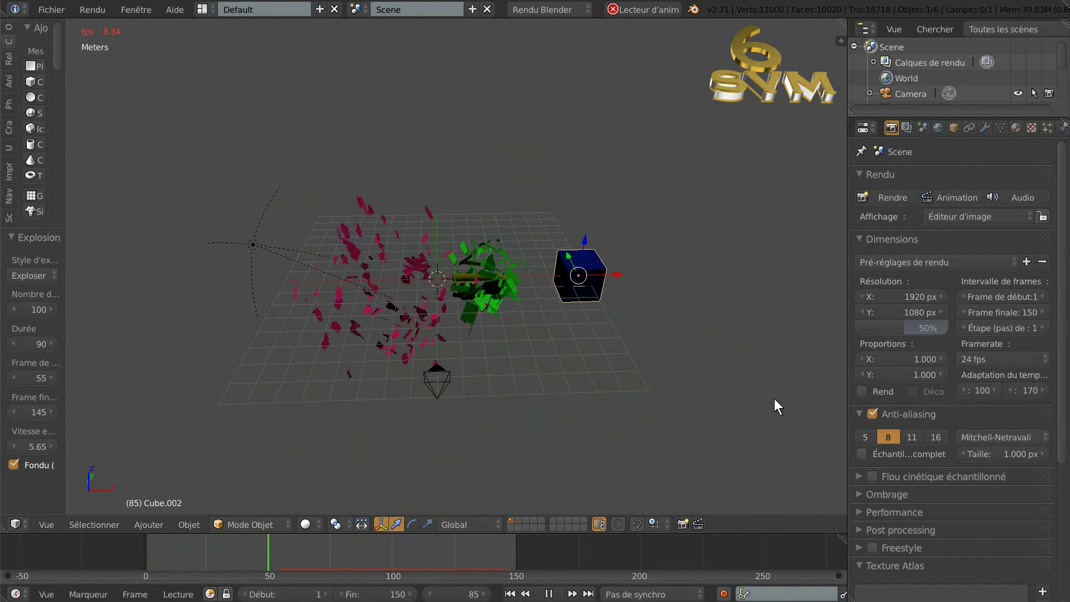
{"action": "scroll", "coordinate": [774, 399], "scroll_direction": "up", "scroll_amount": 2}
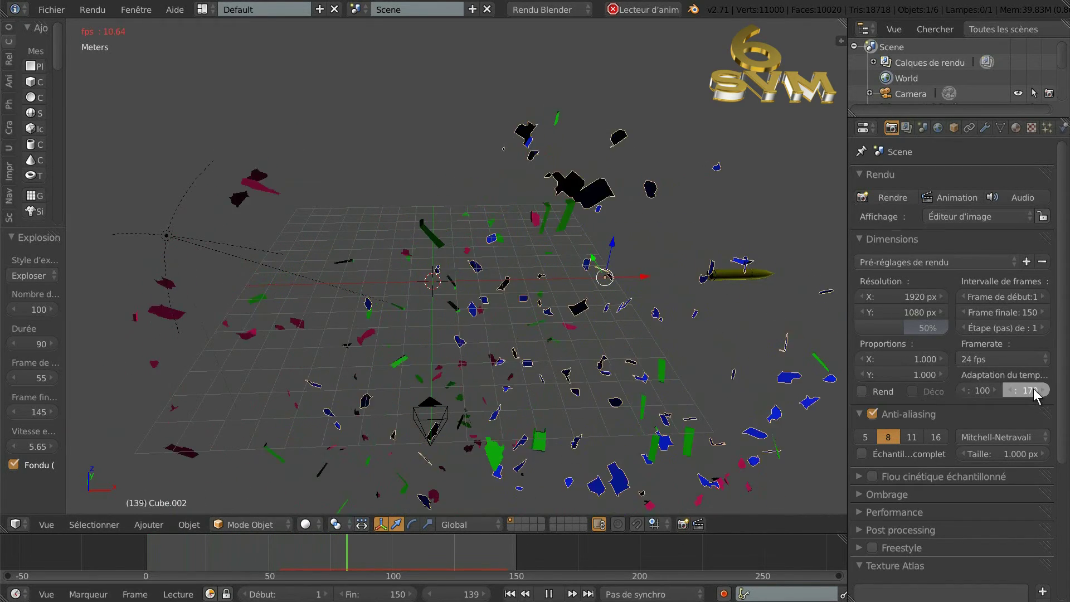
- Set the new time-remapping value to 20 during playback and stop the animation at frame 6
{"action": "left_click_drag", "start_coordinate": [1027, 390], "coordinate": [944, 414]}
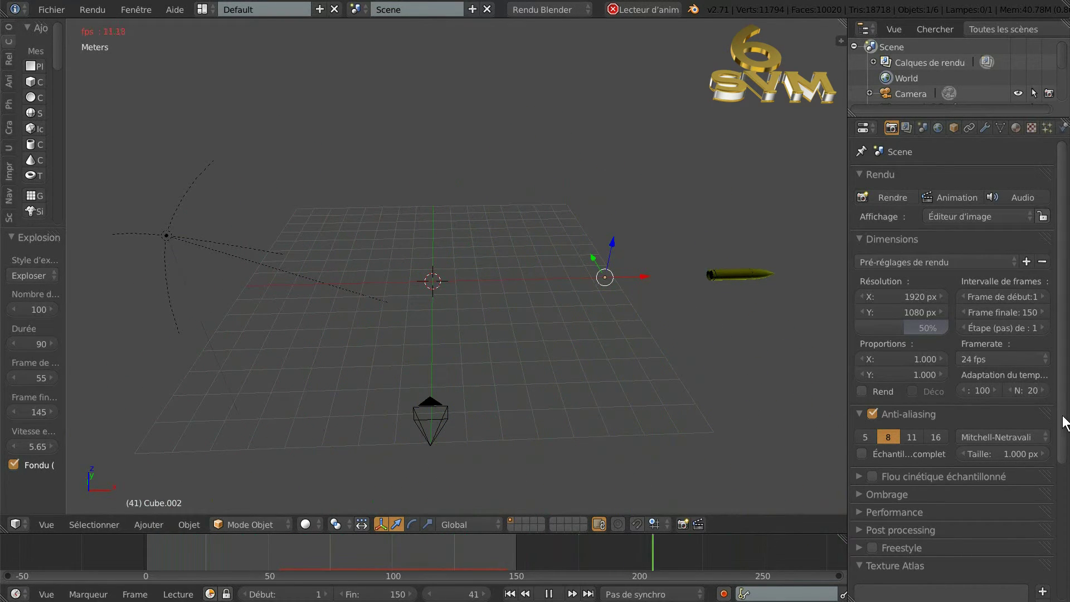
{"action": "scroll", "coordinate": [1059, 419], "scroll_direction": "down", "scroll_amount": 1}
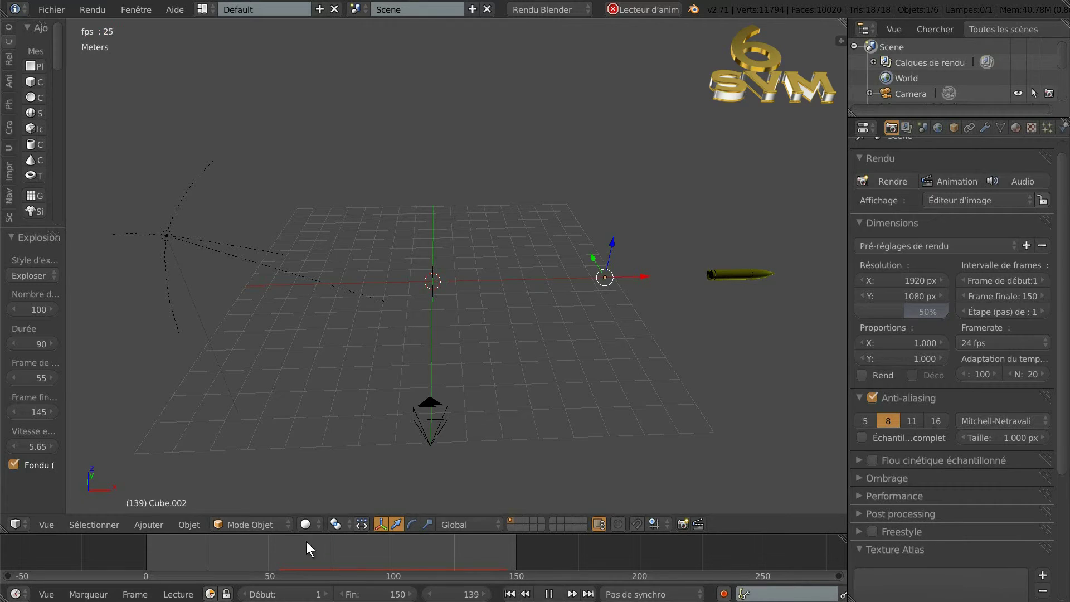
{"action": "left_click", "coordinate": [549, 594]}
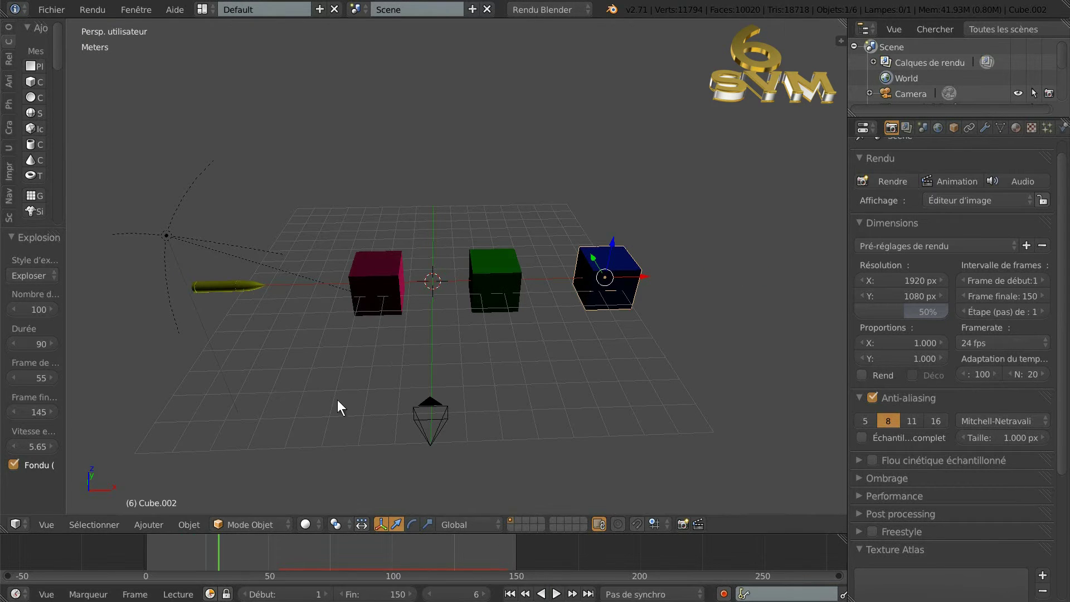
{"action": "scroll", "coordinate": [286, 329], "scroll_direction": "up", "scroll_amount": 2}
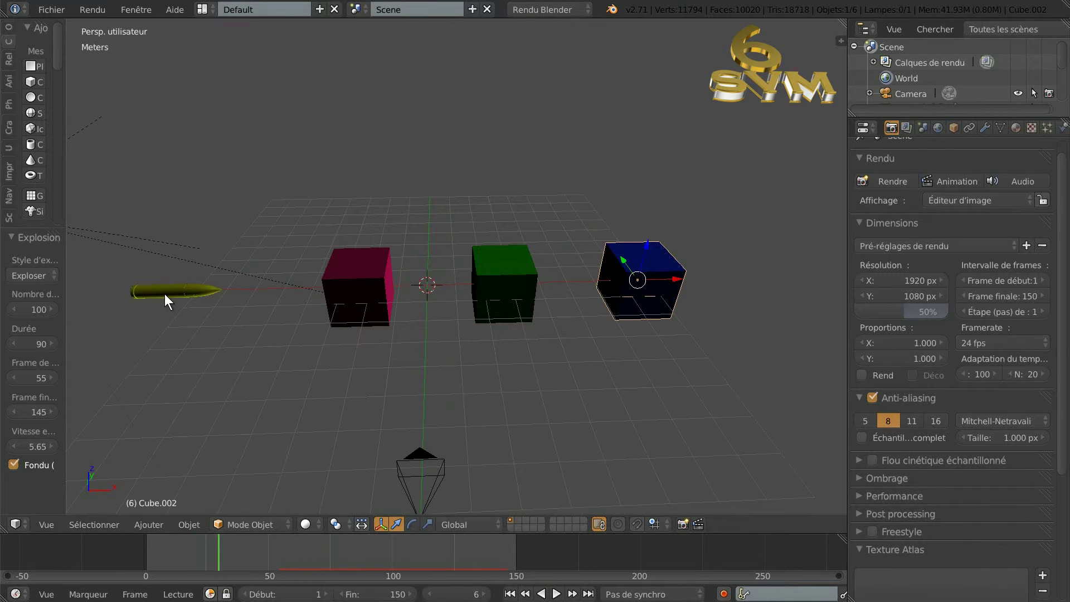
{"action": "scroll", "coordinate": [165, 293], "scroll_direction": "down", "scroll_amount": 2}
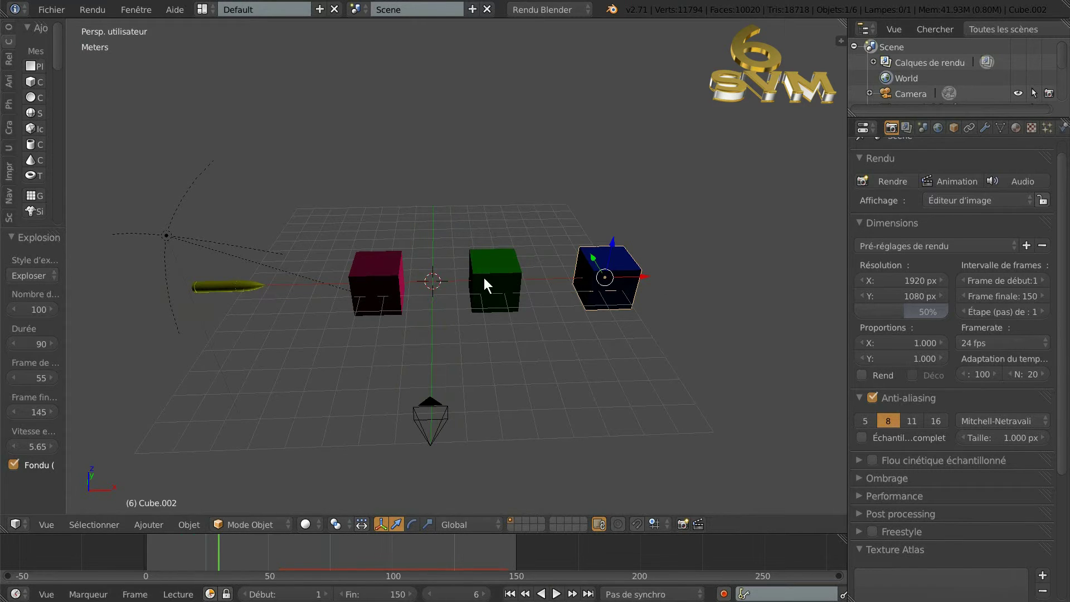
{"action": "scroll", "coordinate": [373, 280], "scroll_direction": "up", "scroll_amount": 1}
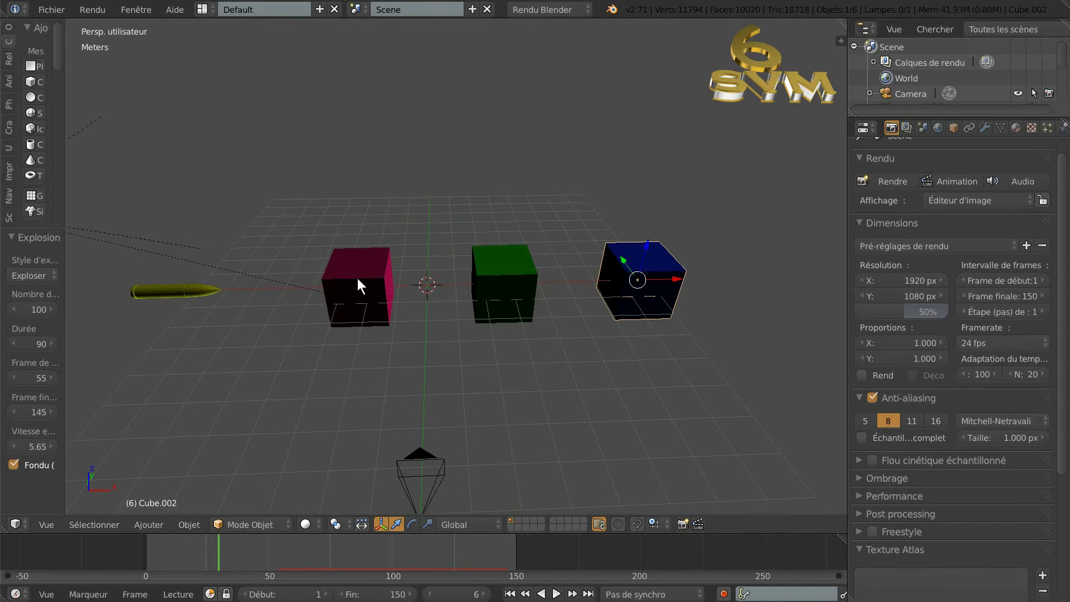
{"action": "scroll", "coordinate": [252, 290], "scroll_direction": "down", "scroll_amount": 1}
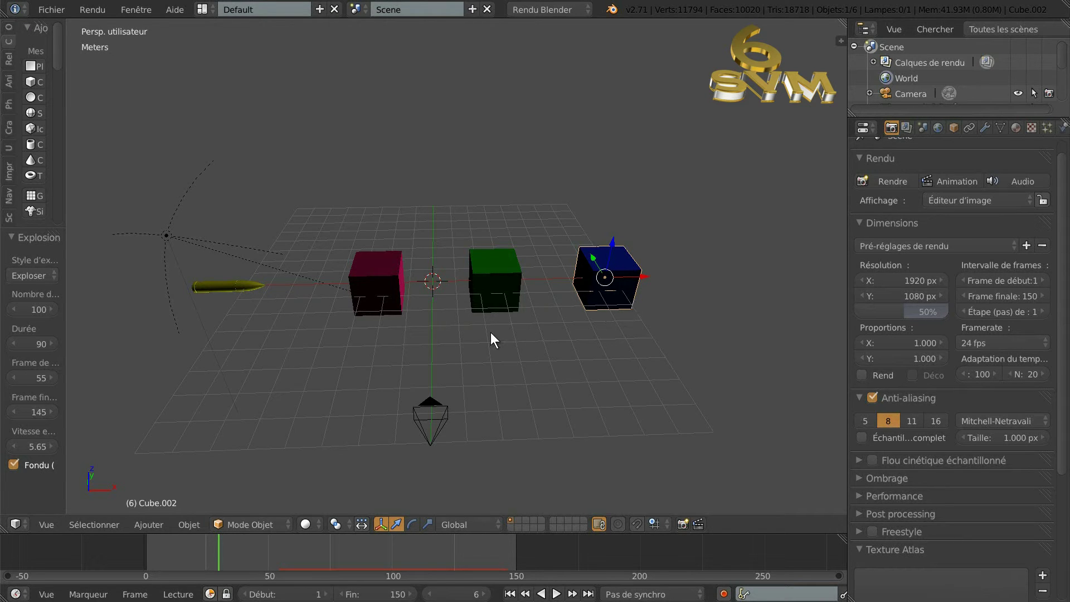
{"action": "scroll", "coordinate": [369, 315], "scroll_direction": "up", "scroll_amount": 2}
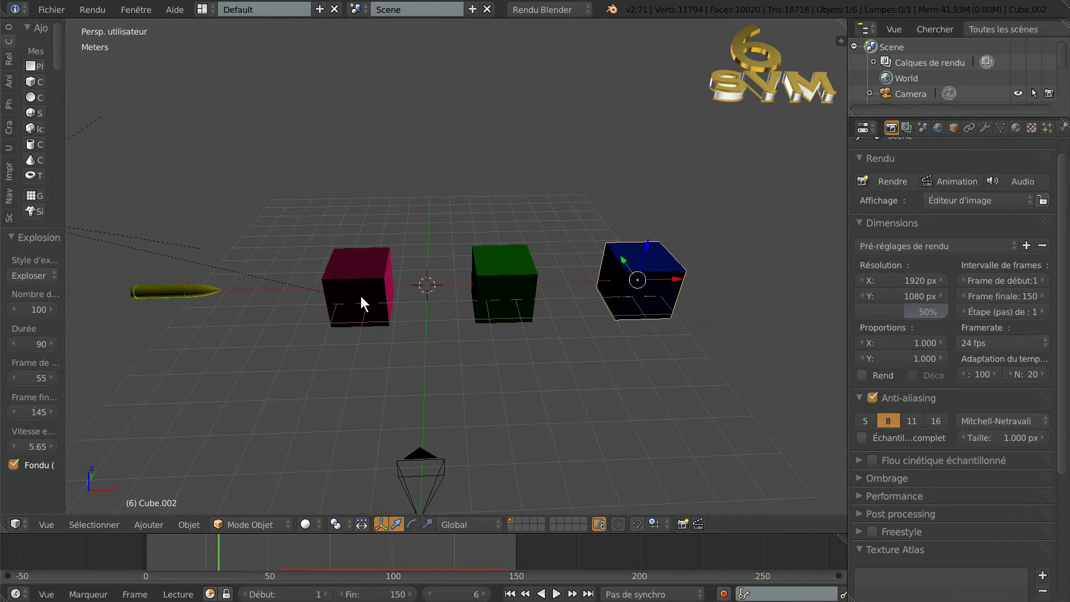
{"action": "scroll", "coordinate": [360, 296], "scroll_direction": "up", "scroll_amount": 1}
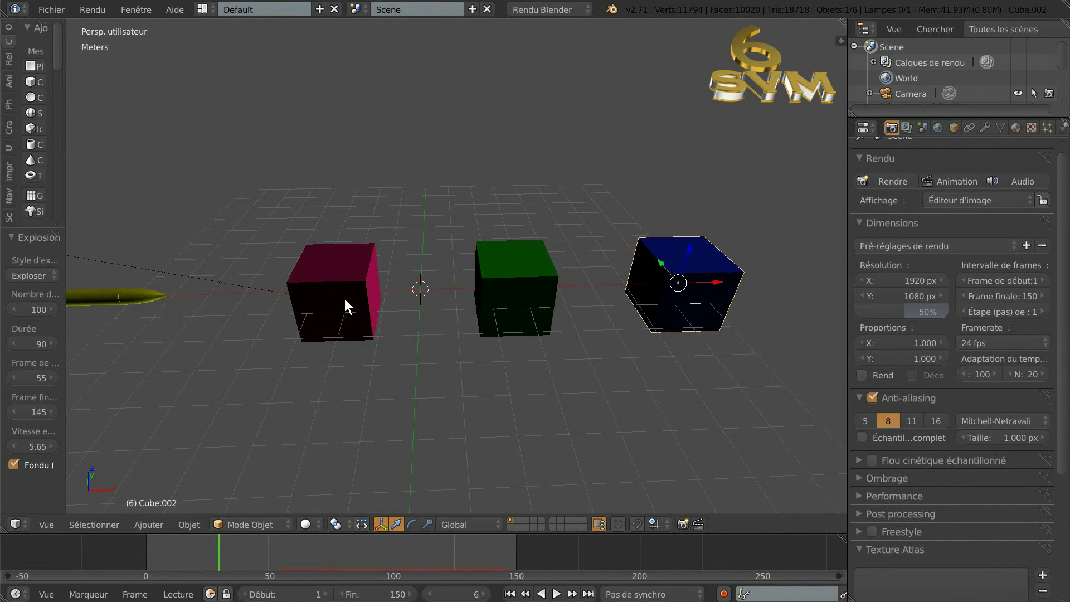
{"action": "scroll", "coordinate": [346, 298], "scroll_direction": "down", "scroll_amount": 1}
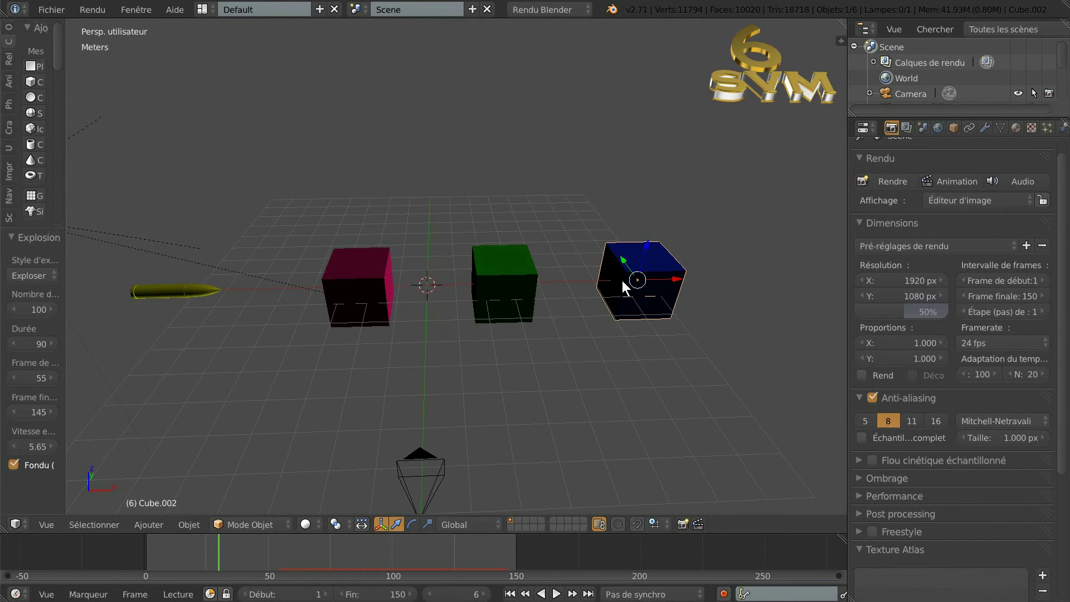
{"action": "scroll", "coordinate": [622, 280], "scroll_direction": "down", "scroll_amount": 3}
{"action": "scroll", "coordinate": [416, 302], "scroll_direction": "up", "scroll_amount": 1}
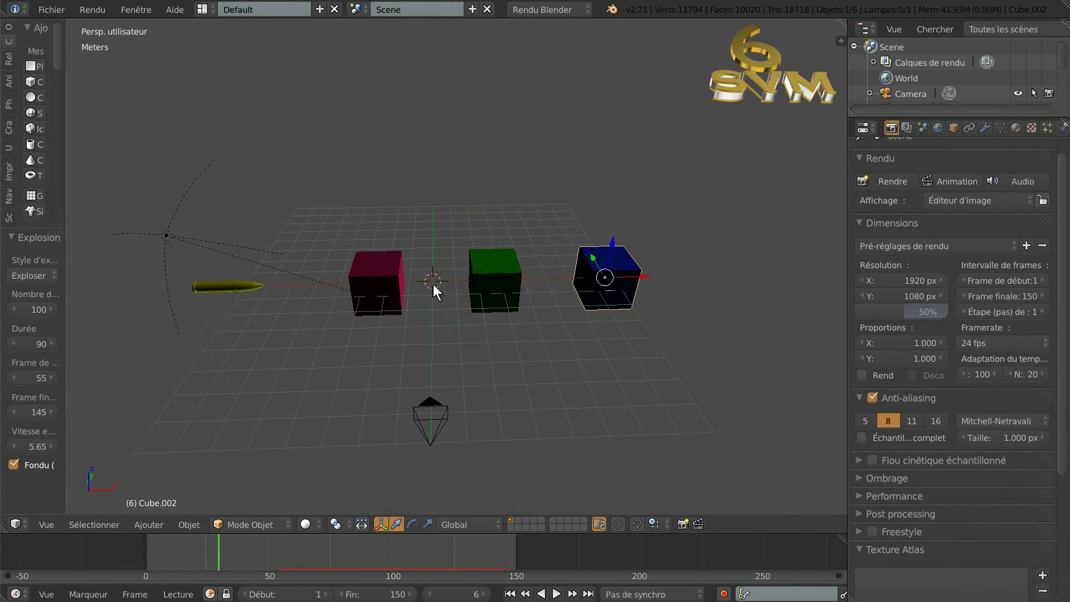
{"action": "scroll", "coordinate": [565, 361], "scroll_direction": "down", "scroll_amount": 1}
{"action": "mouse_move", "coordinate": [566, 361]}
{"action": "middle_mouse_down"}
{"action": "mouse_move", "coordinate": [570, 346]}
{"action": "mouse_move", "coordinate": [560, 351]}
{"action": "middle_mouse_up"}
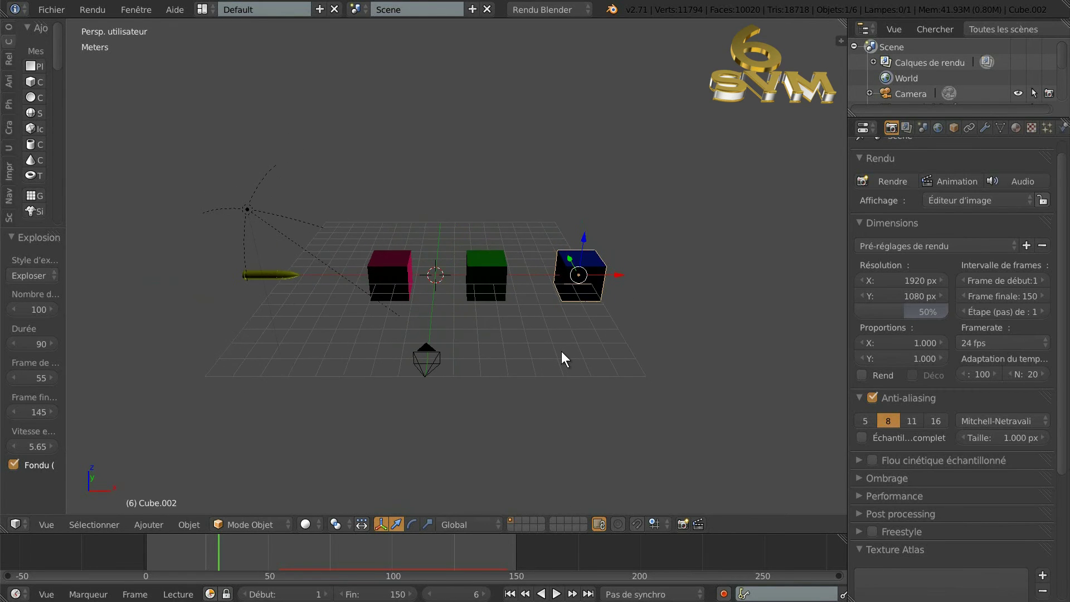
{"action": "scroll", "coordinate": [560, 350], "scroll_direction": "up", "scroll_amount": 3}
{"action": "scroll", "coordinate": [561, 350], "scroll_direction": "down", "scroll_amount": 2}
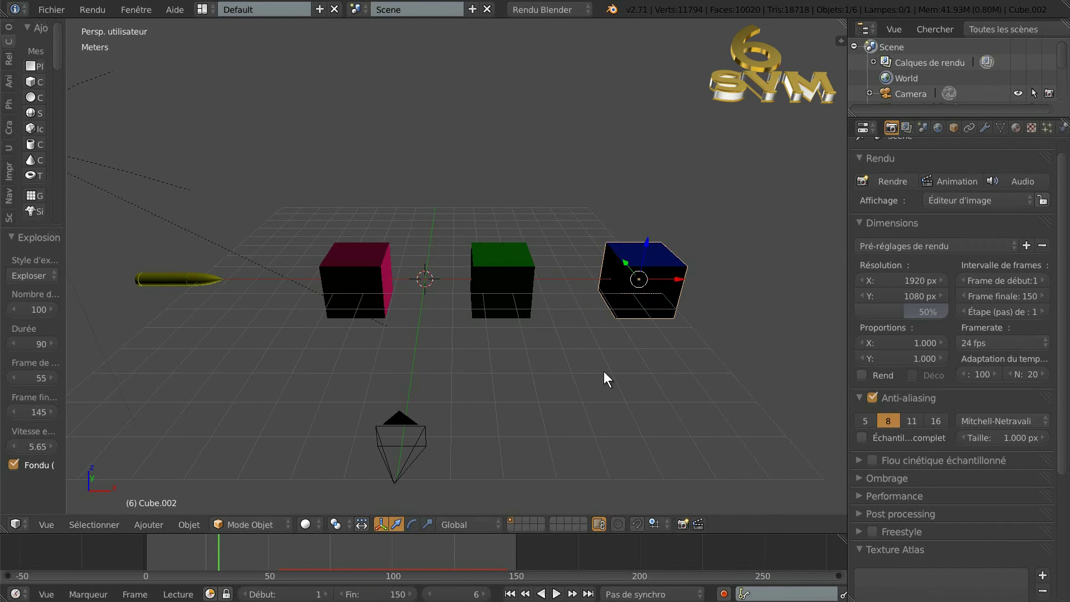
{"action": "middle_click_drag", "start_coordinate": [833, 265], "coordinate": [778, 327]}
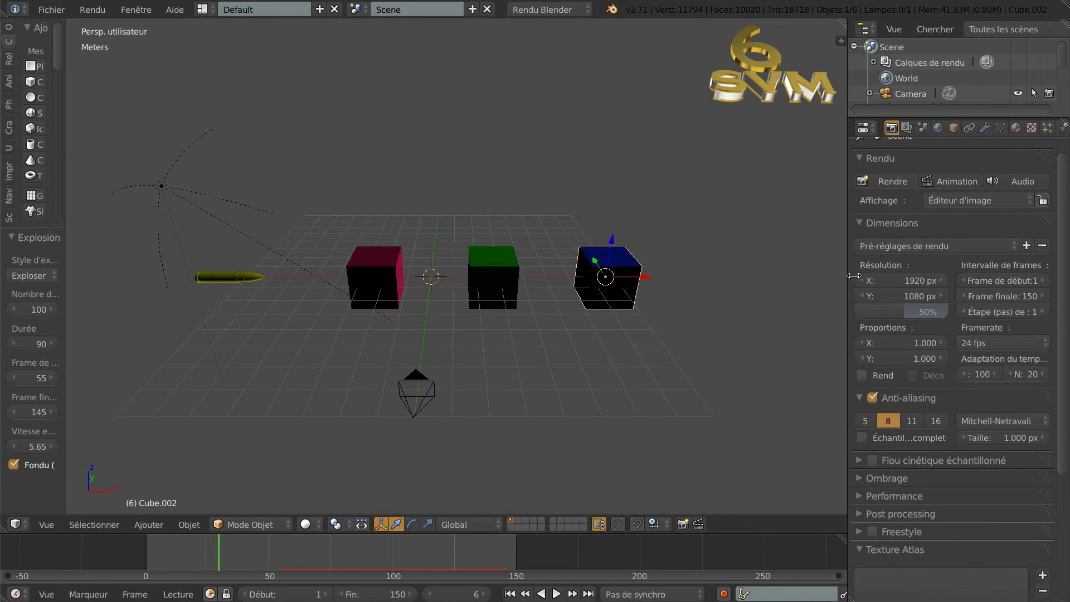
- Narrow the properties editor to enlarge the 3D view and look at the bullet and cubes from a higher angle
{"action": "left_click_drag", "start_coordinate": [846, 275], "coordinate": [964, 275]}
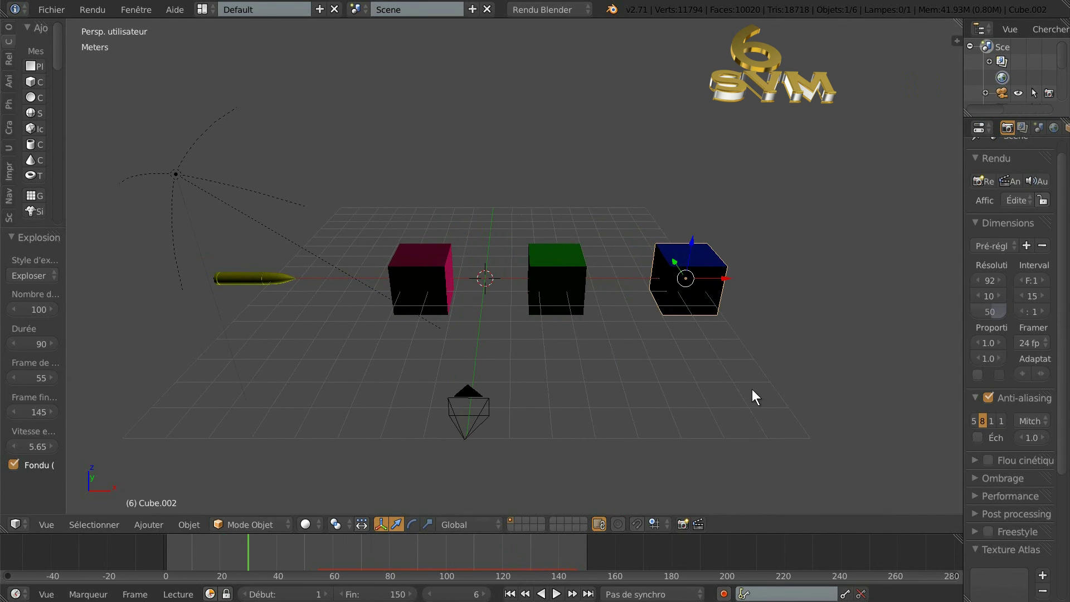
{"action": "middle_click_drag", "start_coordinate": [751, 390], "coordinate": [746, 414]}
{"action": "scroll", "coordinate": [709, 423], "scroll_direction": "up", "scroll_amount": 1}
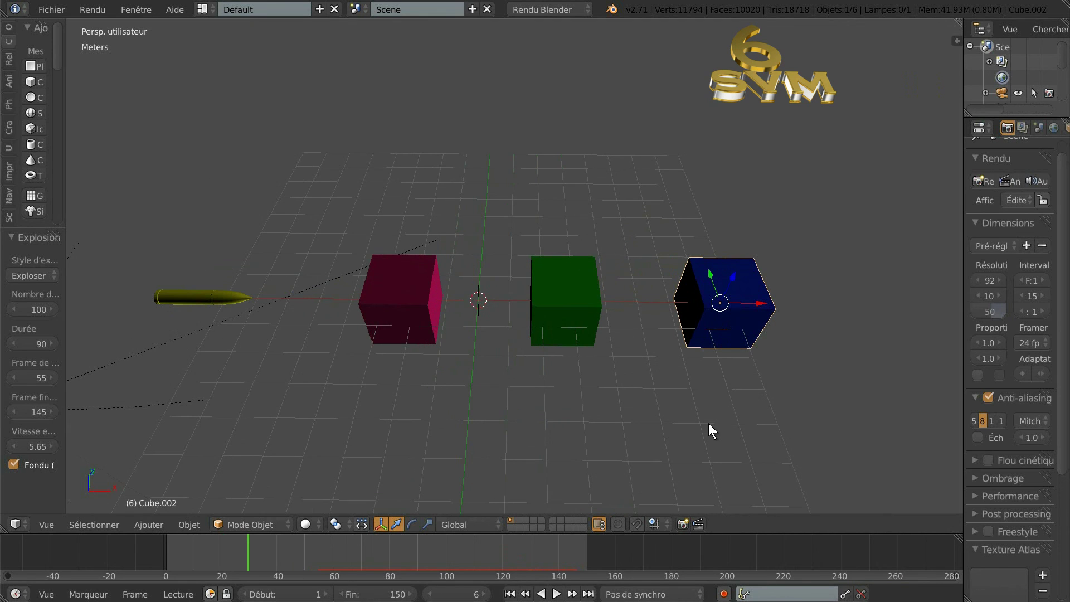